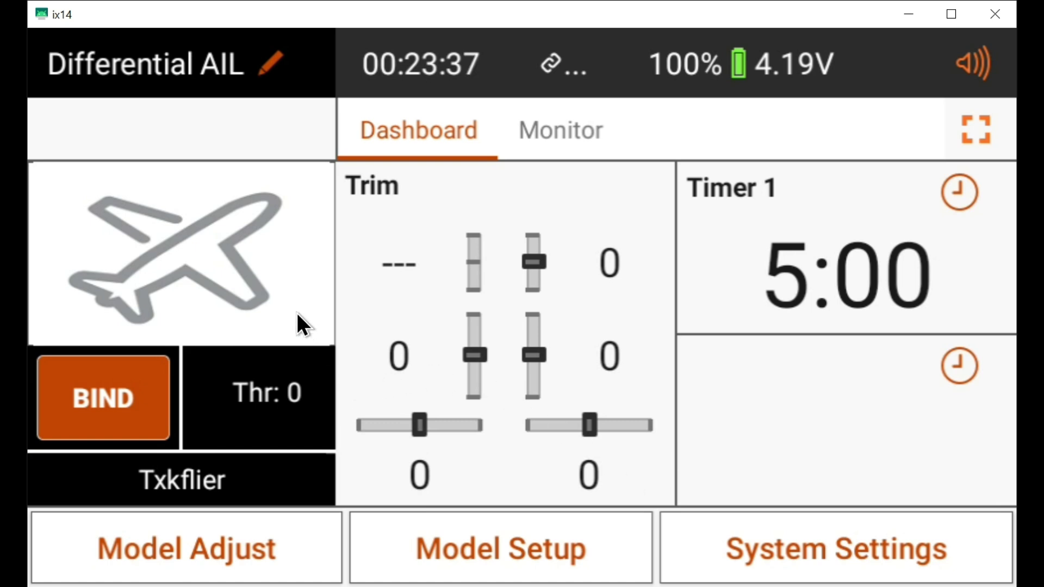
Create a new default airplane model of the Acro type in Model Utilities.
{"action": "left_click", "coordinate": [181, 62]}
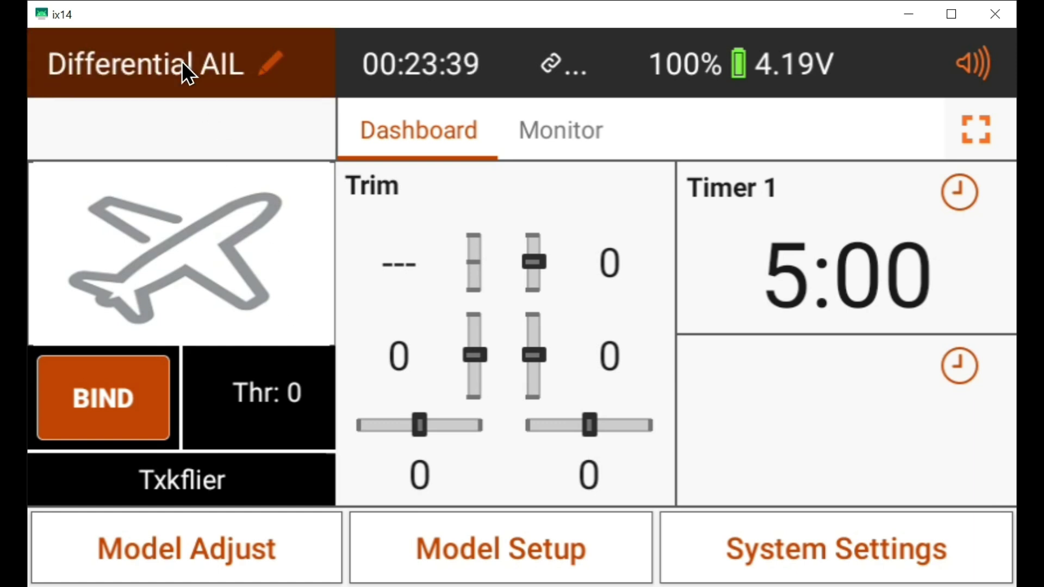
{"action": "left_click", "coordinate": [657, 408]}
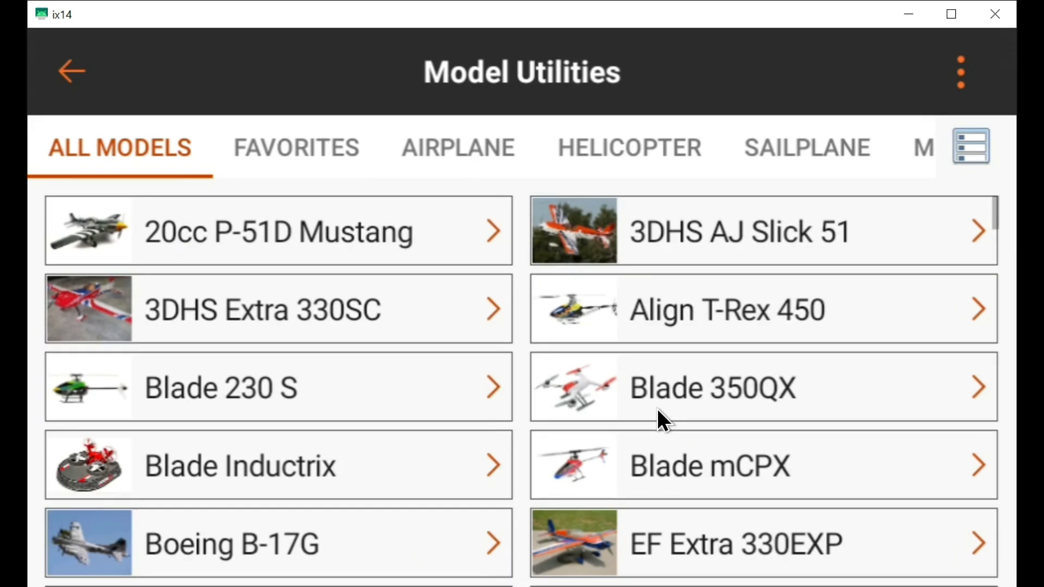
{"action": "left_click", "coordinate": [968, 76]}
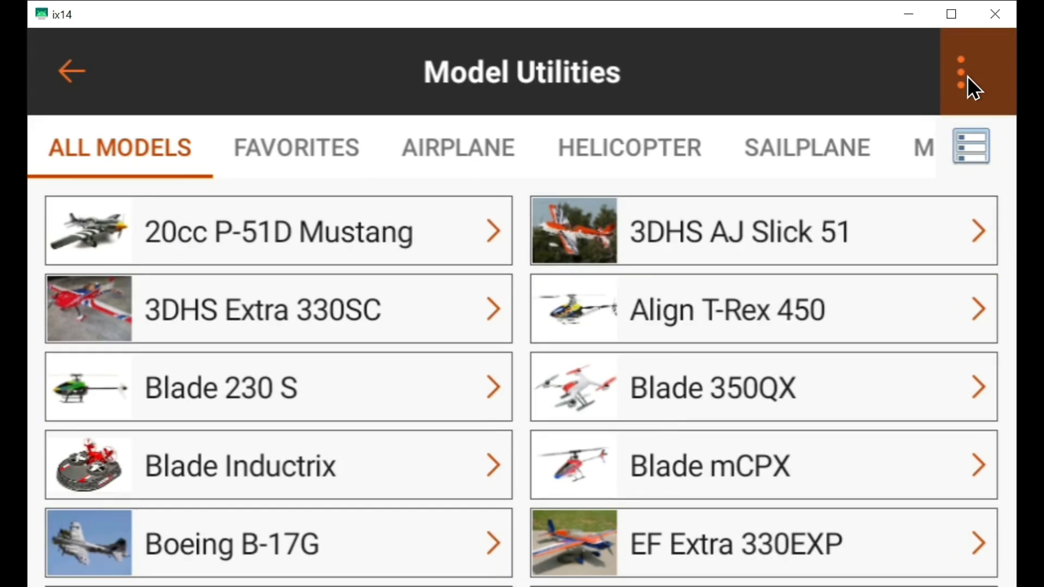
{"action": "left_click", "coordinate": [825, 58]}
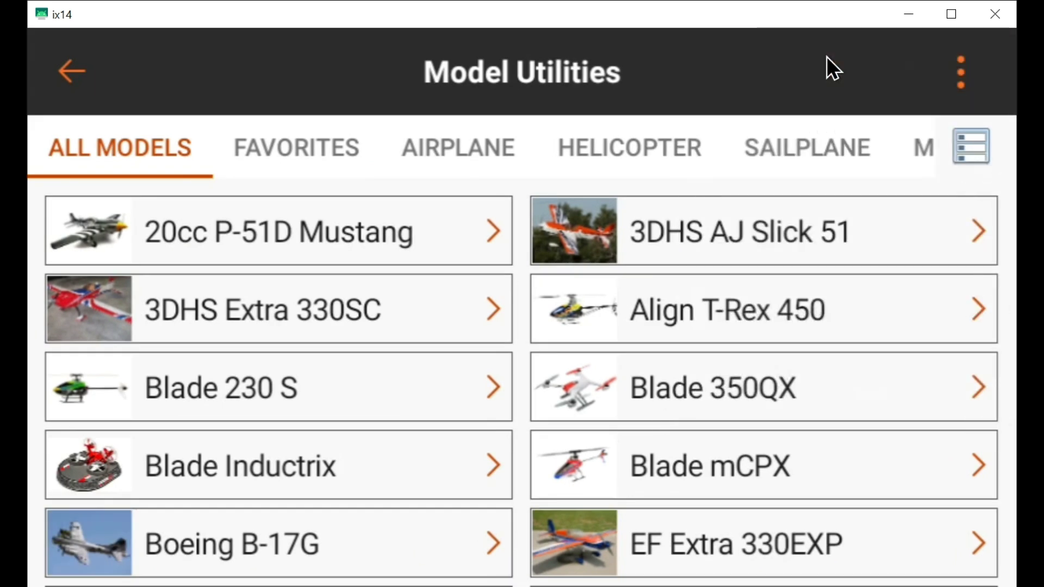
{"action": "left_click", "coordinate": [534, 223]}
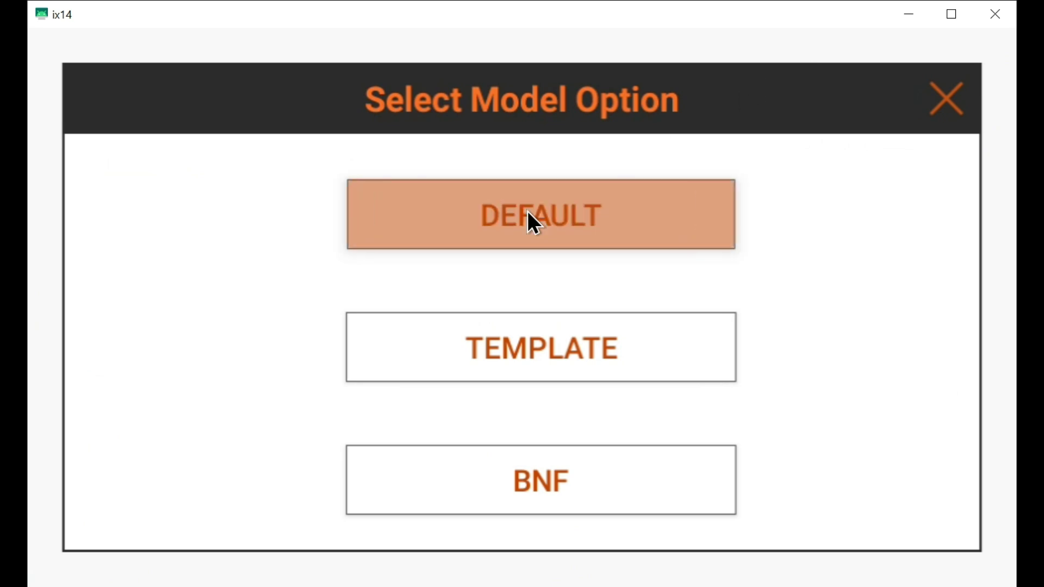
{"action": "left_click", "coordinate": [278, 220]}
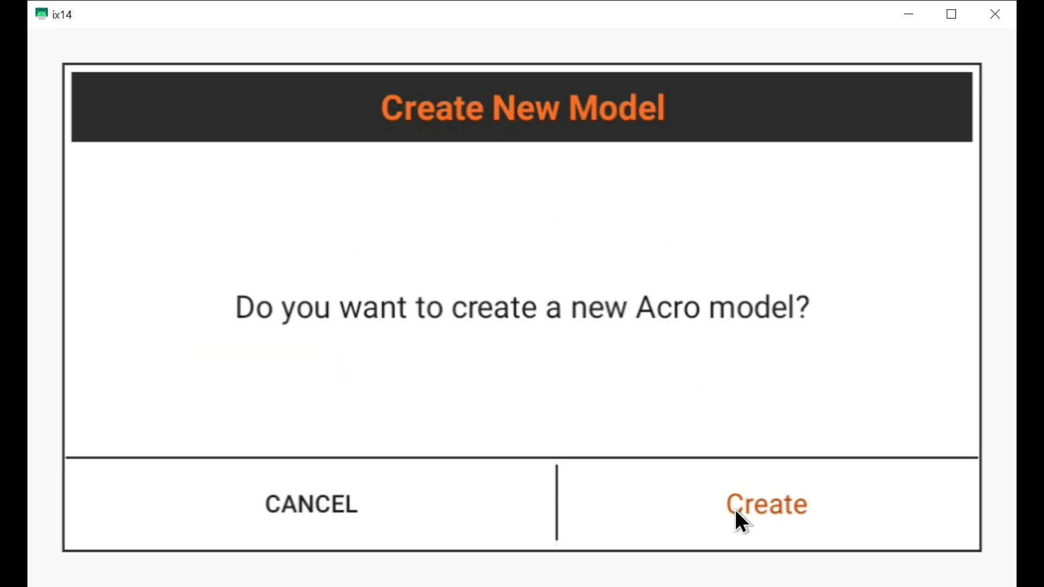
{"action": "left_click", "coordinate": [735, 512]}
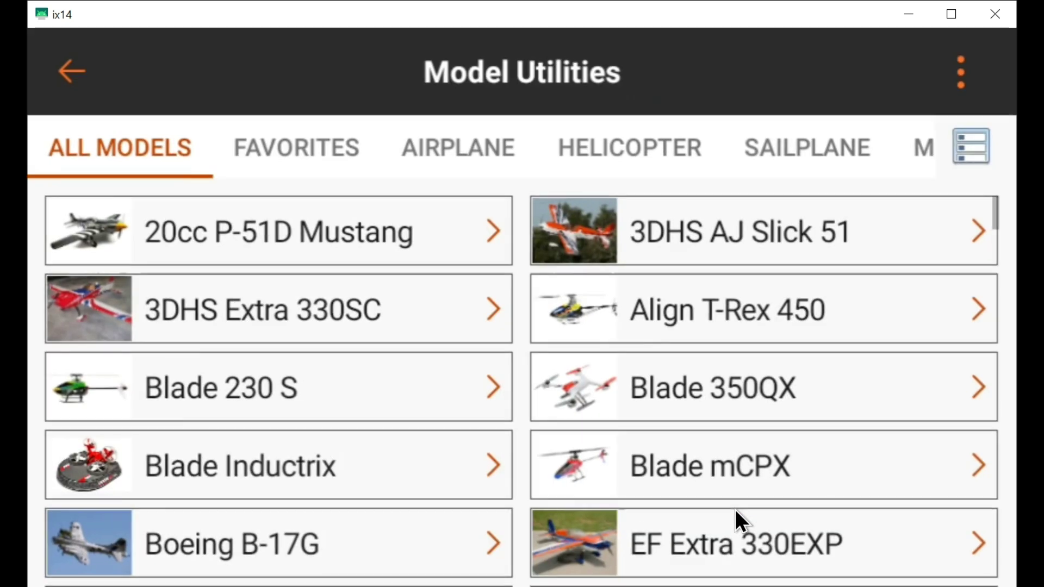
Set the new Acro model's channel count to 12 and return to the dashboard.
{"action": "scroll", "coordinate": [435, 329], "scroll_direction": "down", "scroll_amount": 5}
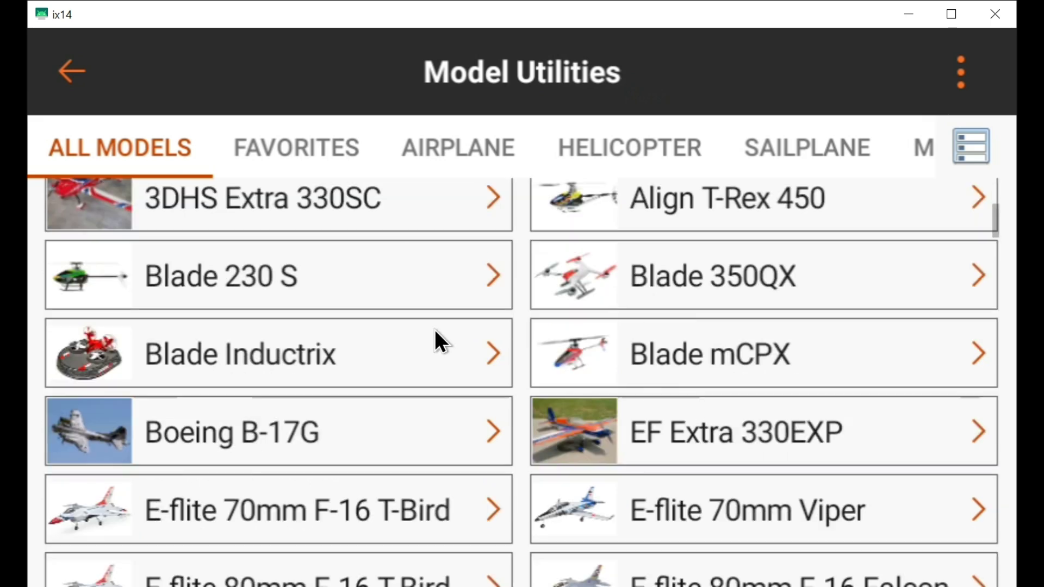
{"action": "scroll", "coordinate": [418, 353], "scroll_direction": "down", "scroll_amount": 5}
{"action": "scroll", "coordinate": [380, 425], "scroll_direction": "down", "scroll_amount": 10}
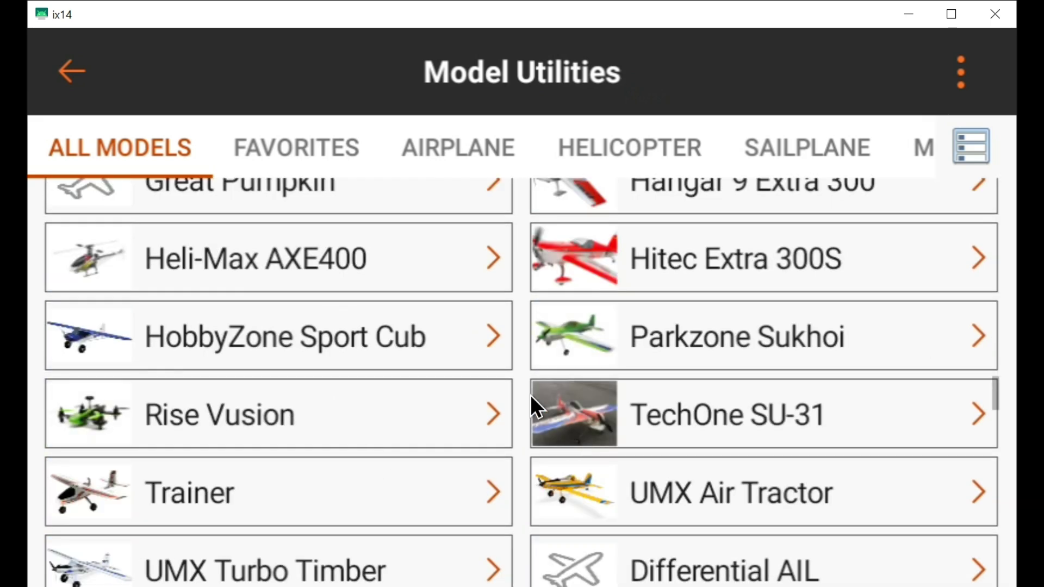
{"action": "scroll", "coordinate": [429, 408], "scroll_direction": "down", "scroll_amount": 5}
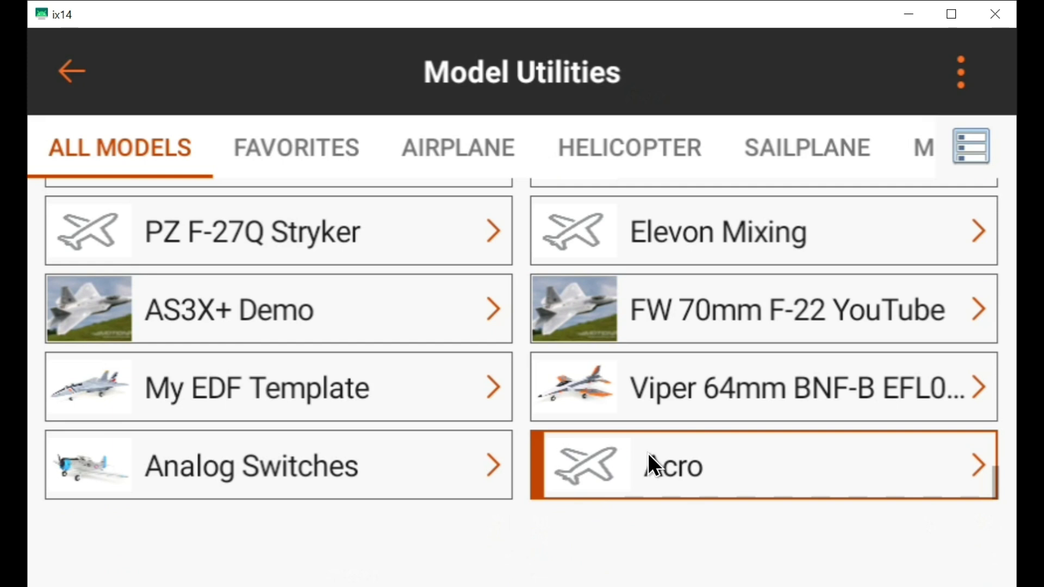
{"action": "left_click", "coordinate": [665, 473]}
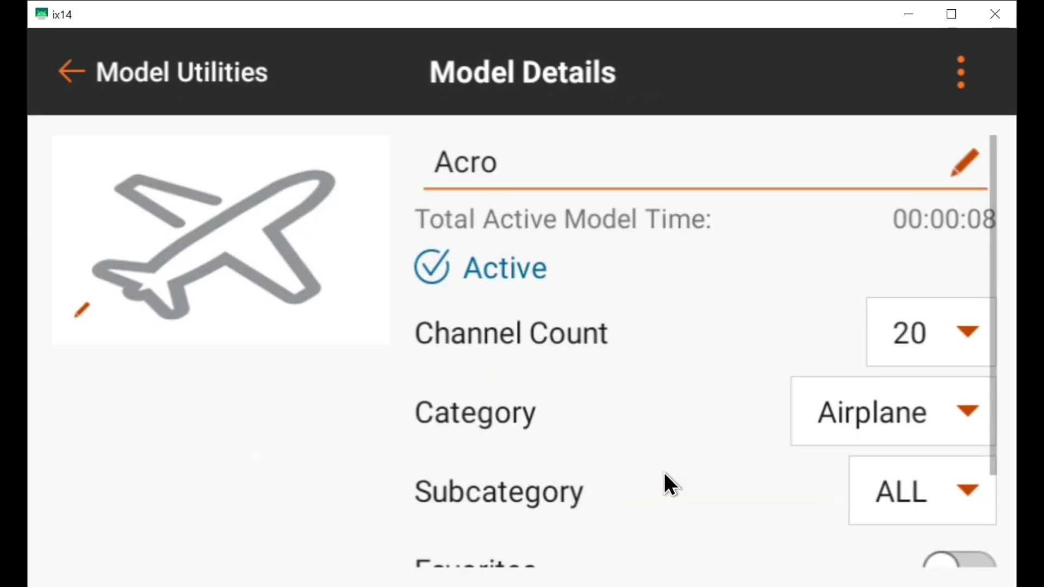
{"action": "left_click", "coordinate": [941, 328]}
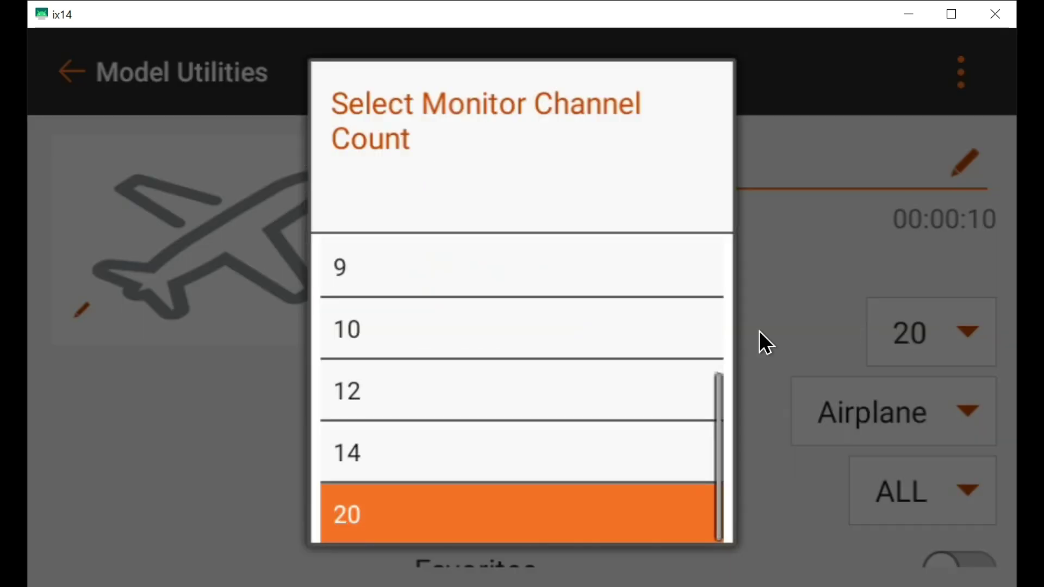
{"action": "left_click", "coordinate": [358, 387]}
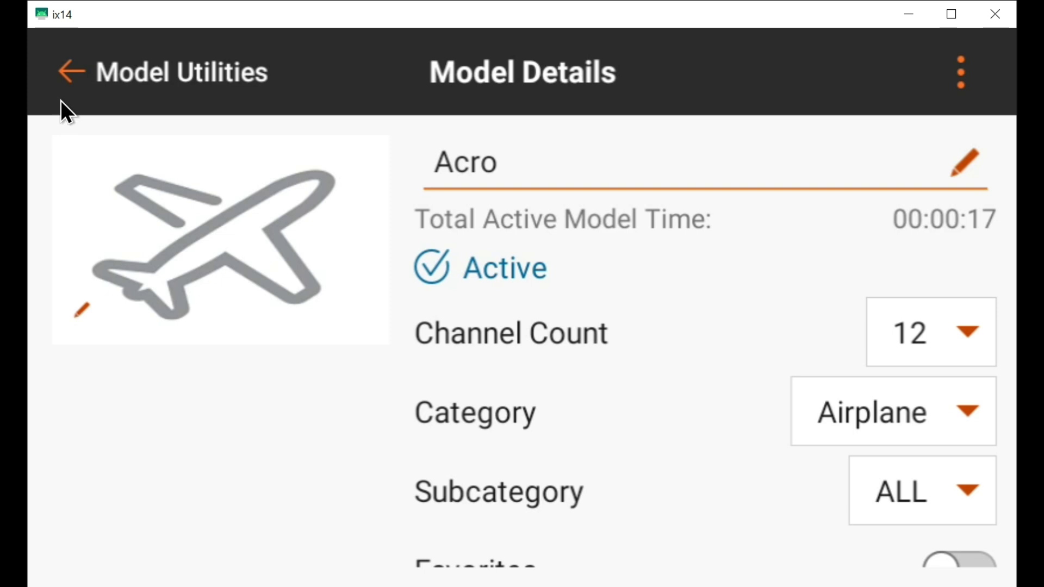
{"action": "left_click", "coordinate": [67, 73]}
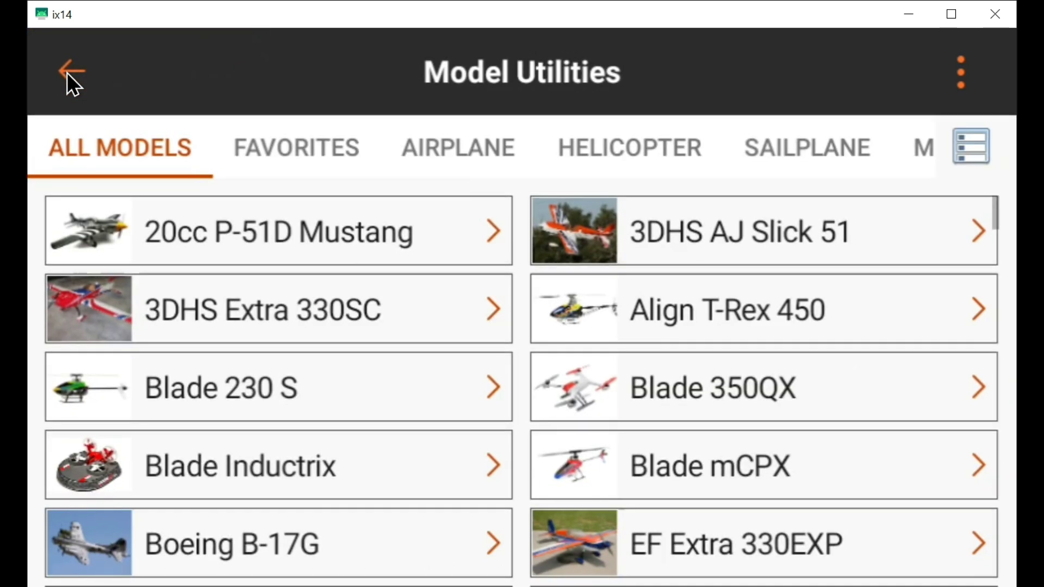
{"action": "left_click", "coordinate": [67, 73]}
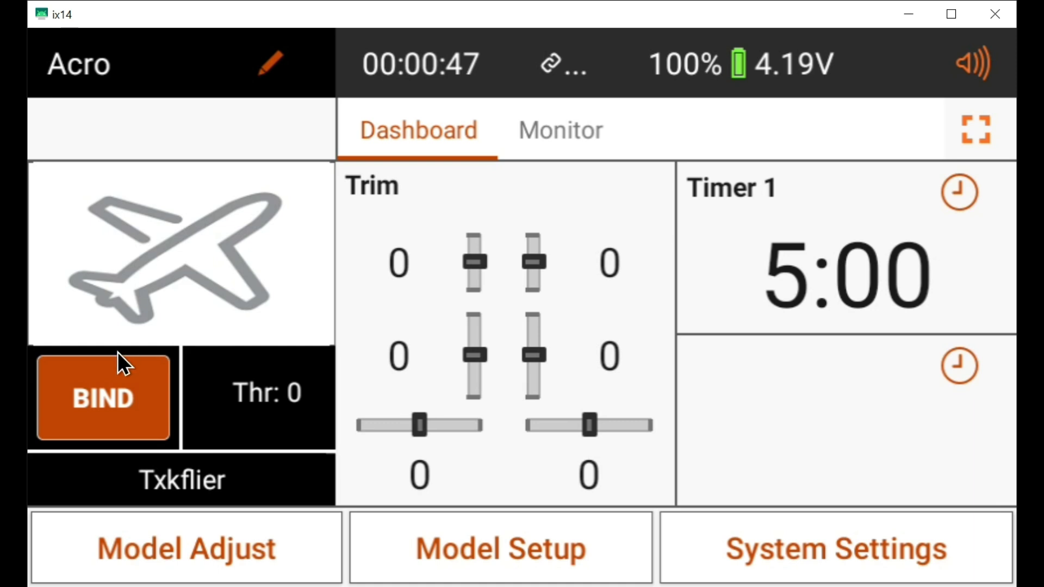
Bind the receiver to the Acro model.
{"action": "left_click", "coordinate": [101, 395]}
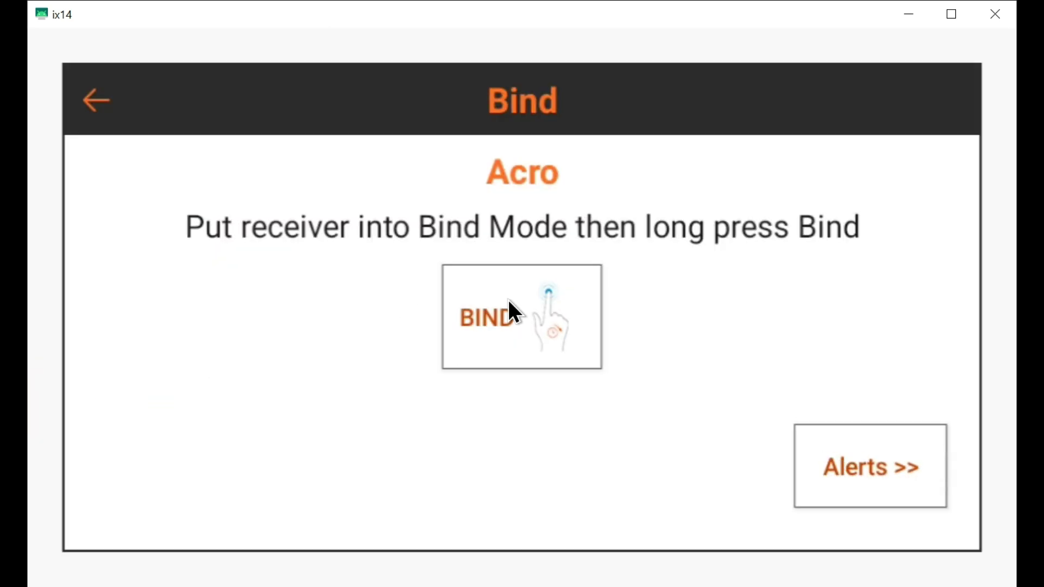
{"action": "left_click", "coordinate": [509, 301]}
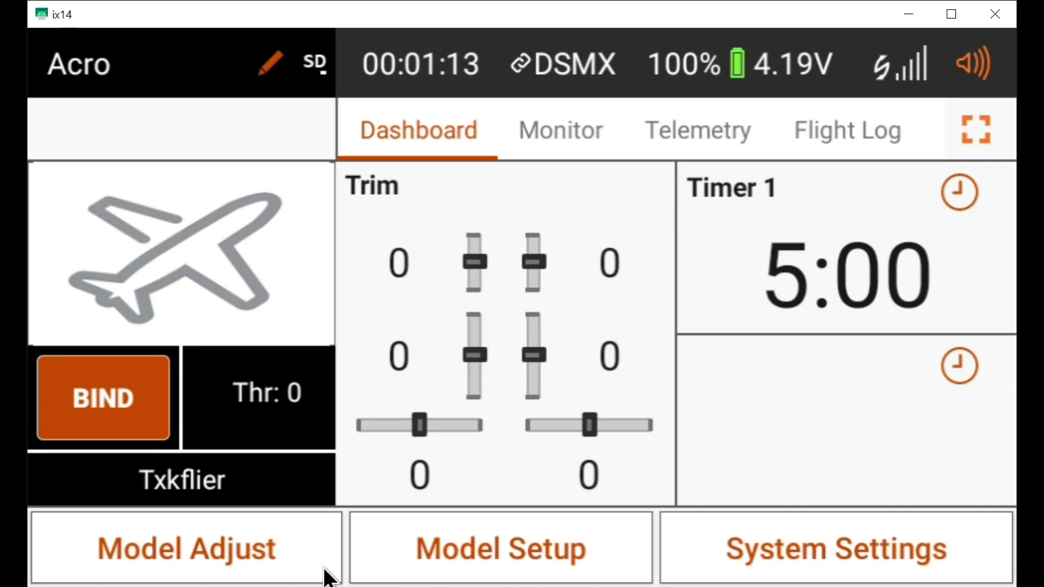
Save the AR8360T receiver's settings to a backup through Forward Programming's Other Settings and complete the operation.
{"action": "left_click", "coordinate": [227, 544]}
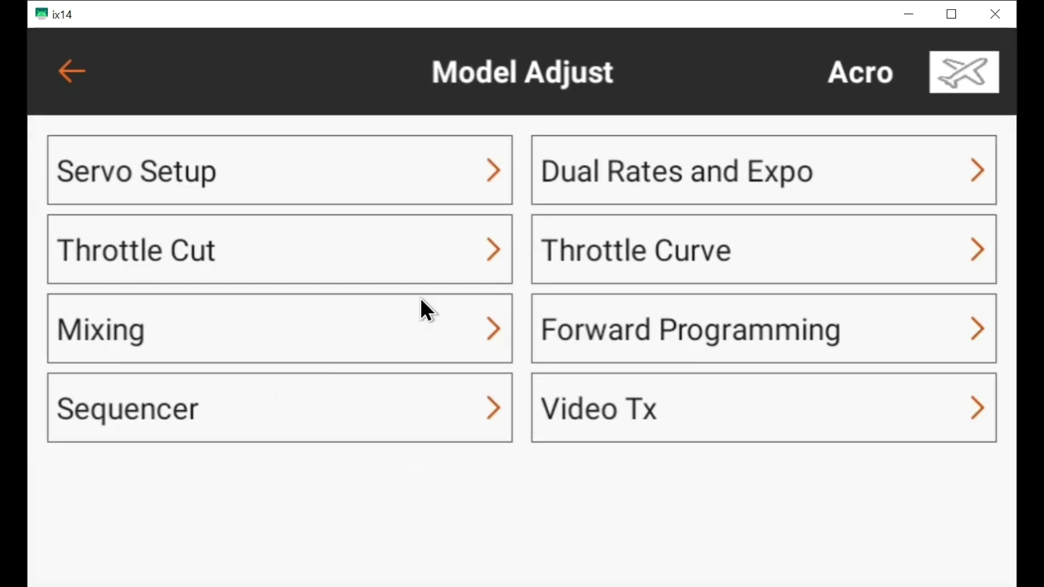
{"action": "left_click", "coordinate": [657, 328]}
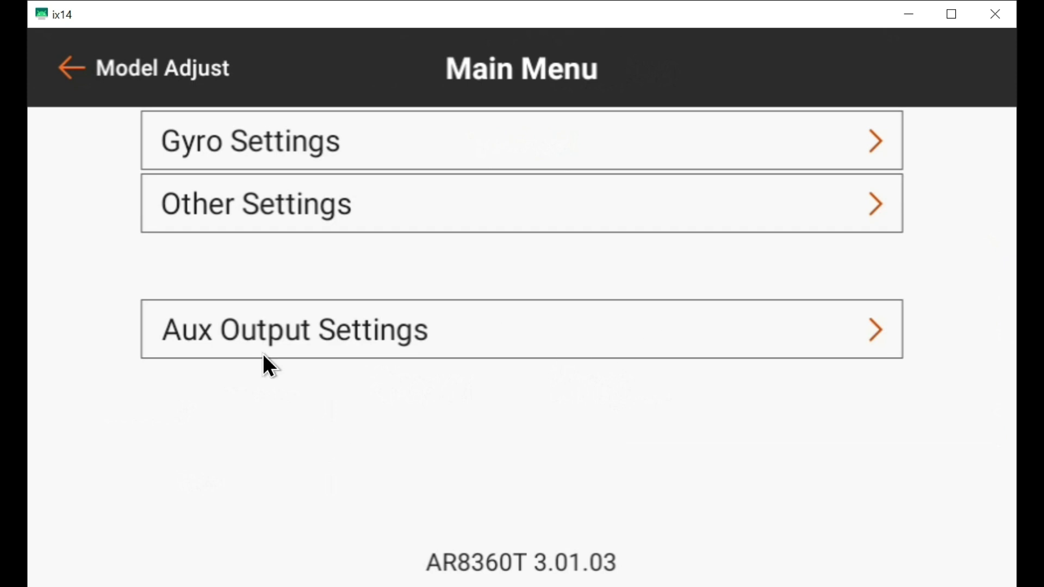
{"action": "left_click", "coordinate": [221, 209]}
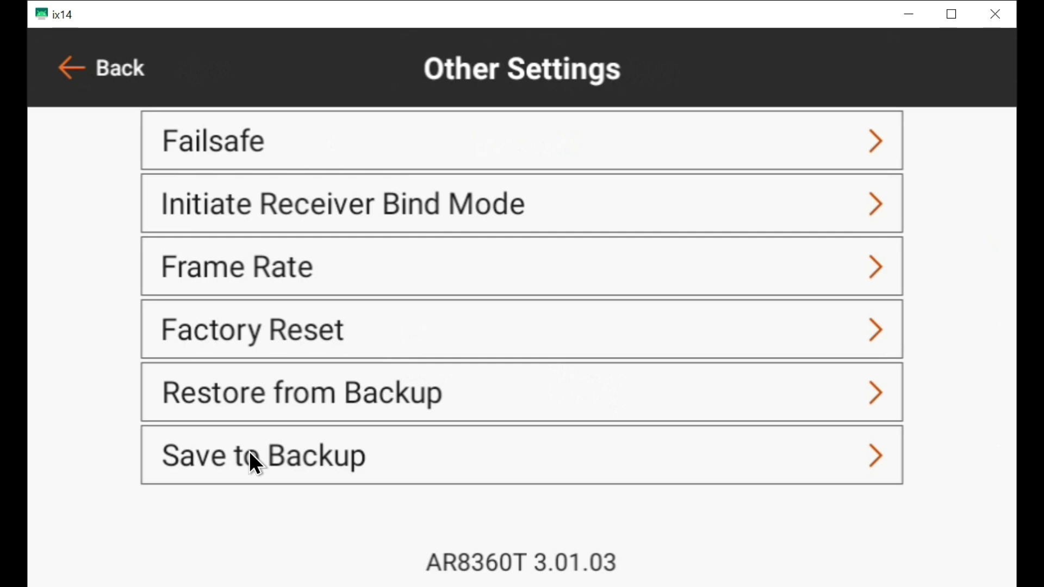
{"action": "left_click", "coordinate": [231, 458]}
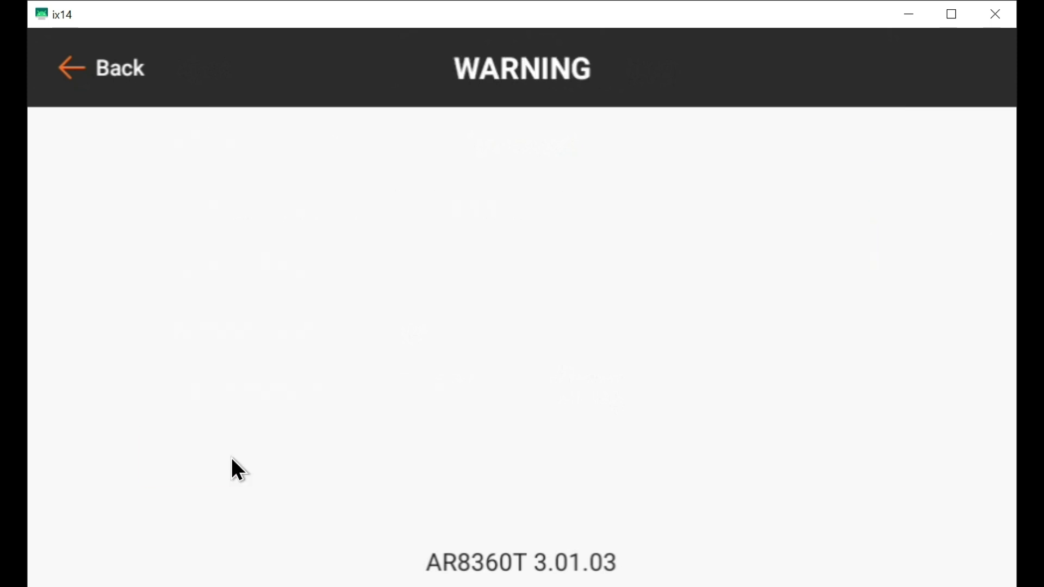
{"action": "left_click", "coordinate": [199, 517]}
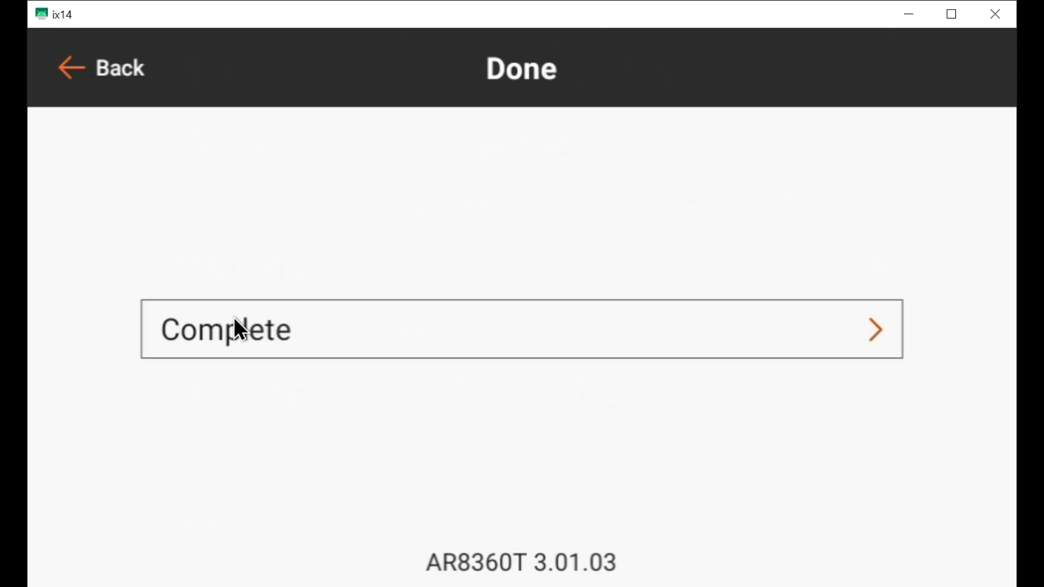
{"action": "left_click", "coordinate": [227, 327]}
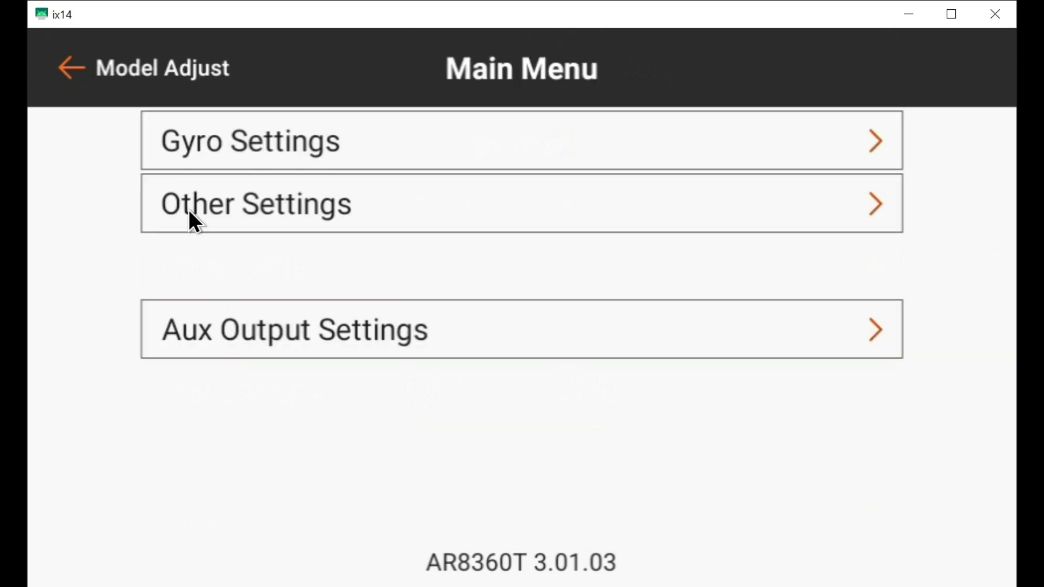
Factory reset the AR8360T receiver and bind it to the Acro model again.
{"action": "left_click", "coordinate": [188, 210]}
{"action": "left_click", "coordinate": [245, 328]}
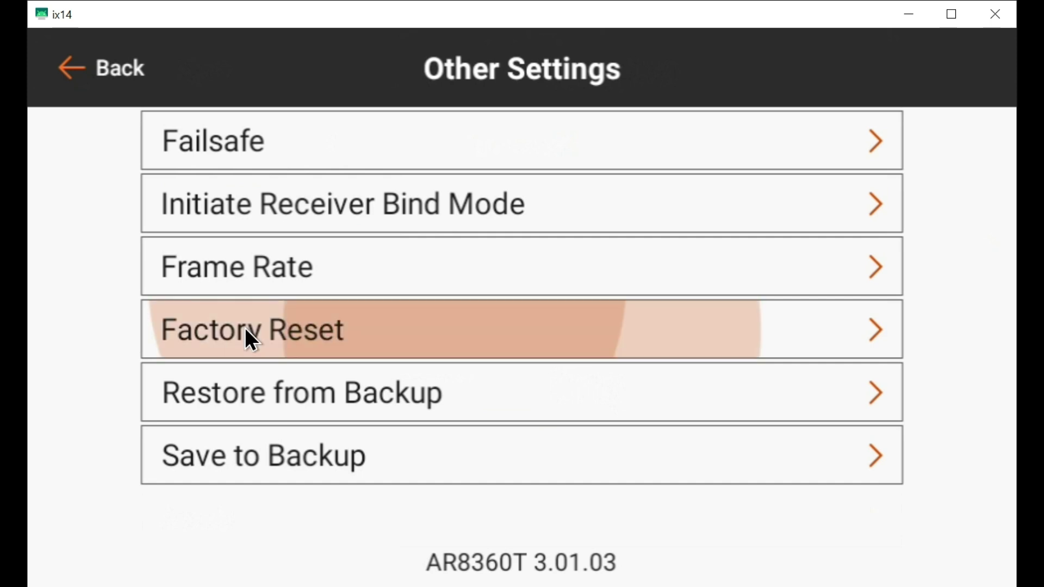
{"action": "left_click", "coordinate": [207, 516]}
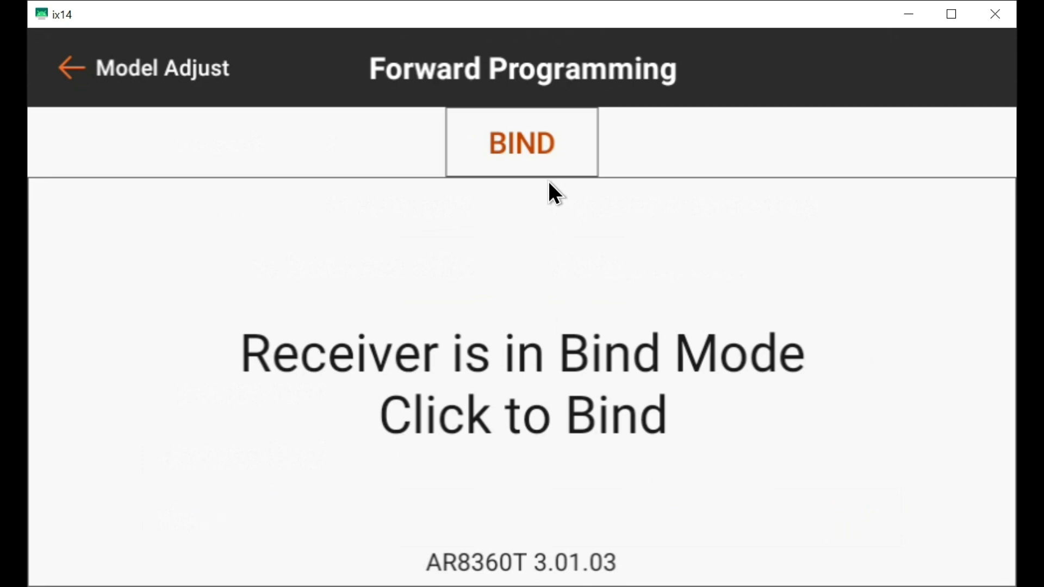
{"action": "left_click", "coordinate": [521, 145]}
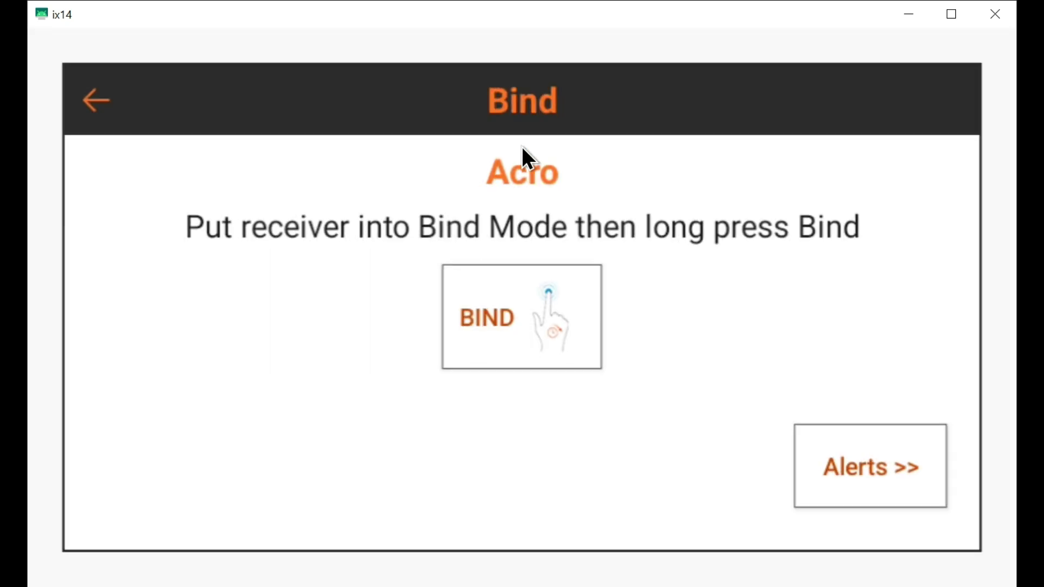
{"action": "left_click", "coordinate": [526, 329]}
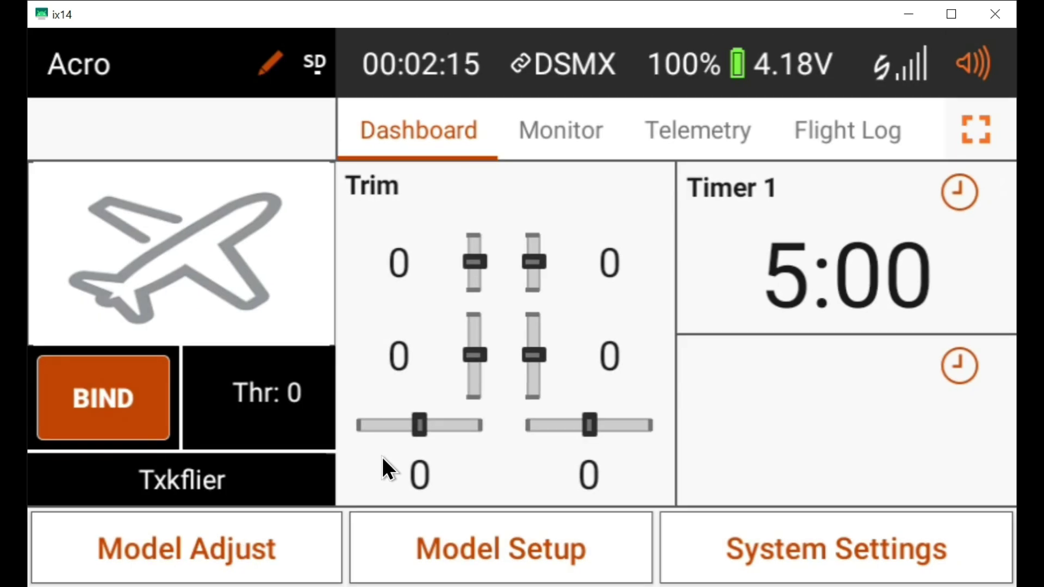
Change the Acro model's wing type to Dual Aileron, turning off RF for access, and return to the dashboard.
{"action": "left_click", "coordinate": [451, 551]}
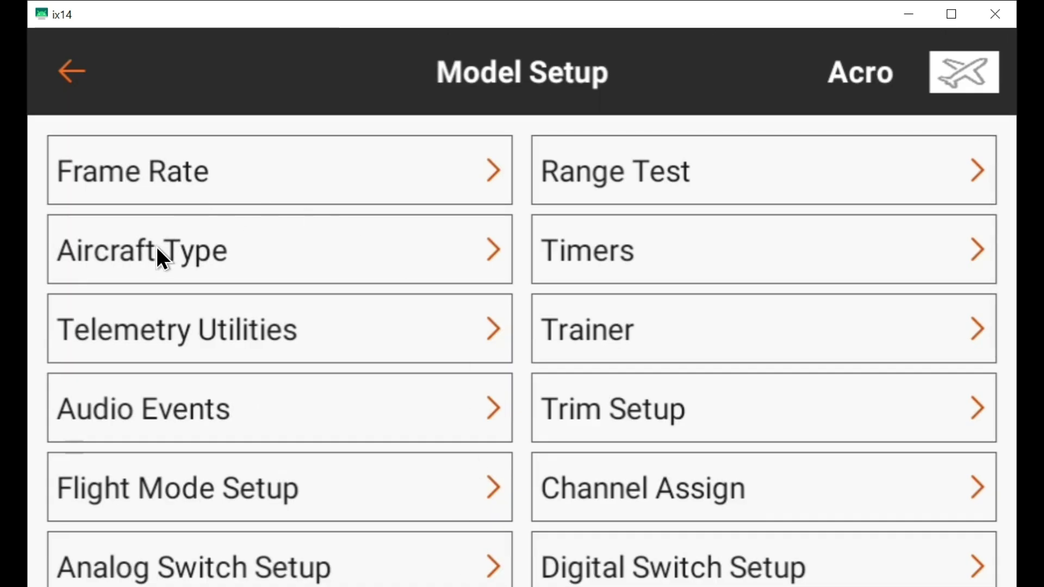
{"action": "left_click", "coordinate": [156, 251]}
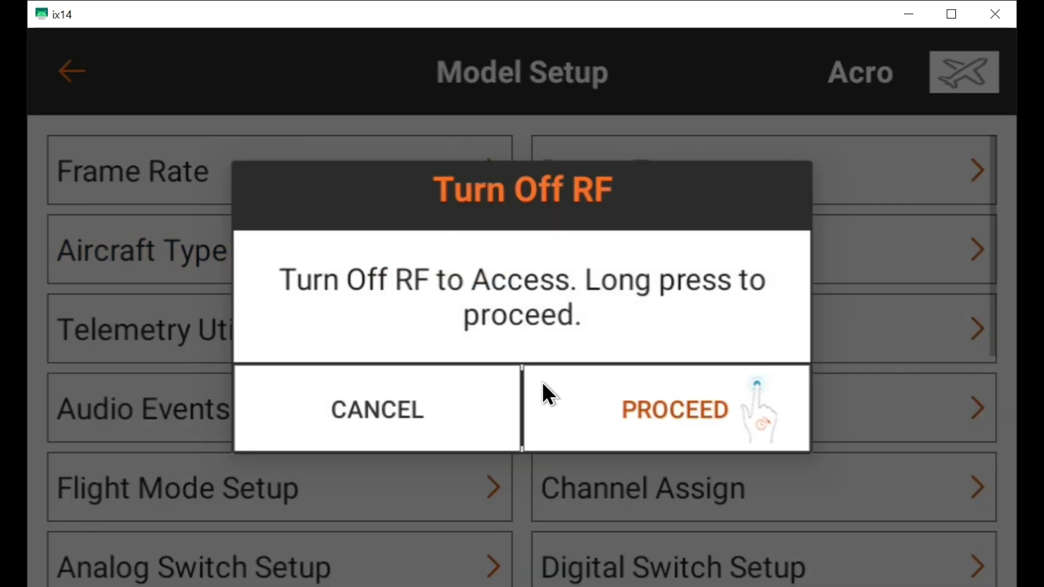
{"action": "left_click", "coordinate": [555, 388]}
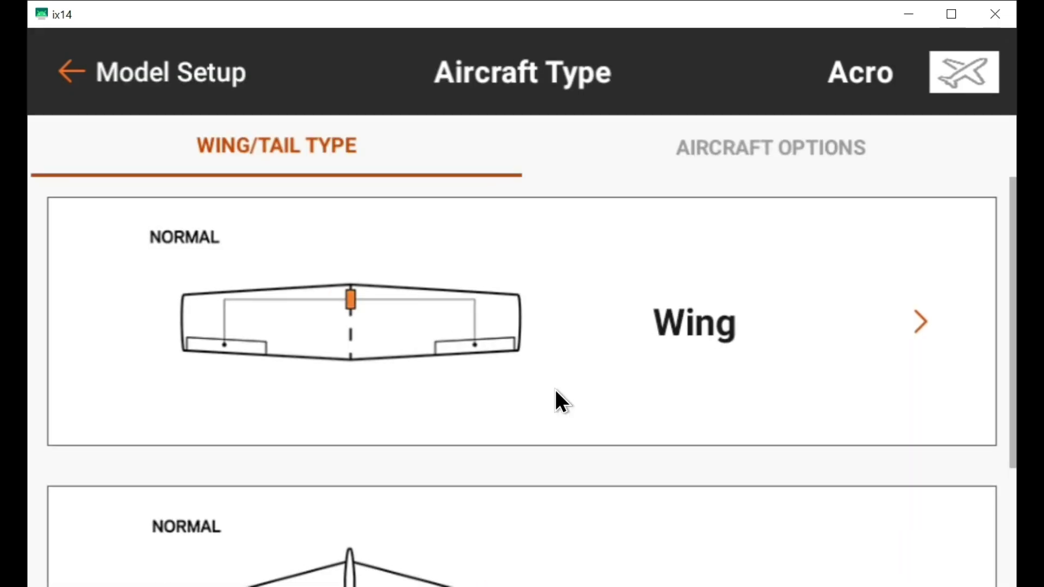
{"action": "left_click", "coordinate": [749, 336]}
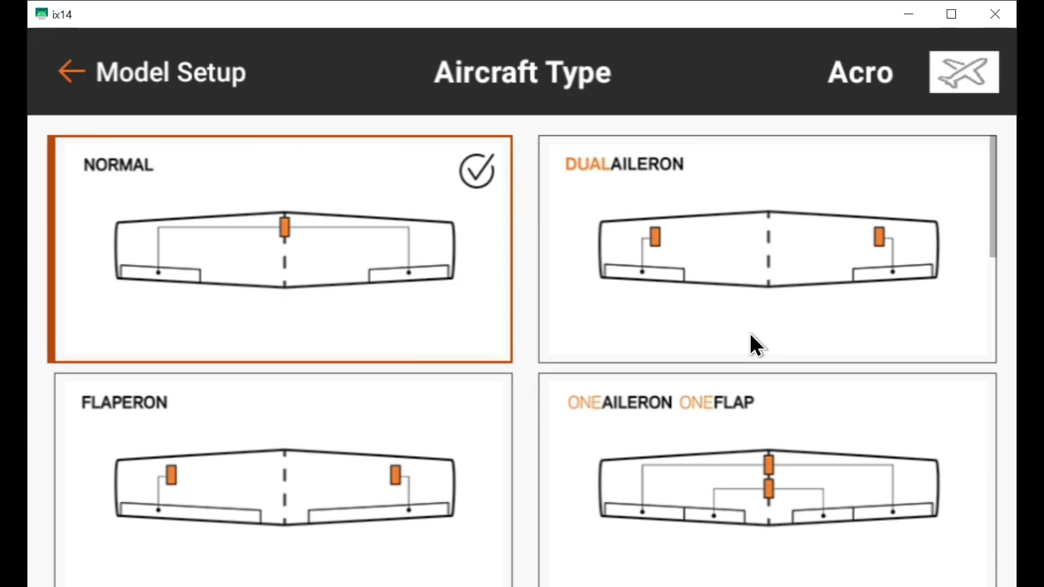
{"action": "left_click", "coordinate": [670, 244]}
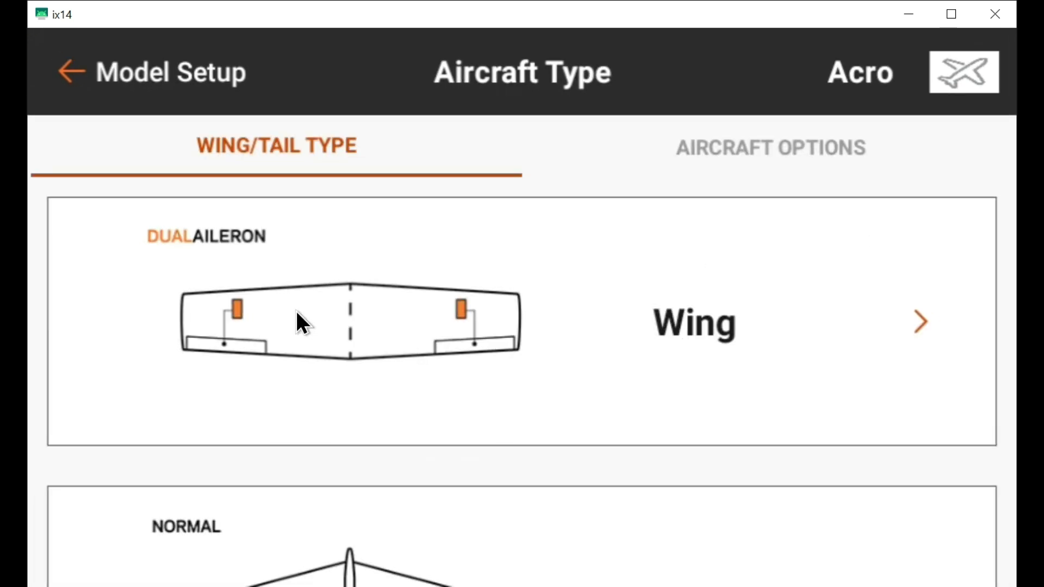
{"action": "left_click", "coordinate": [58, 66]}
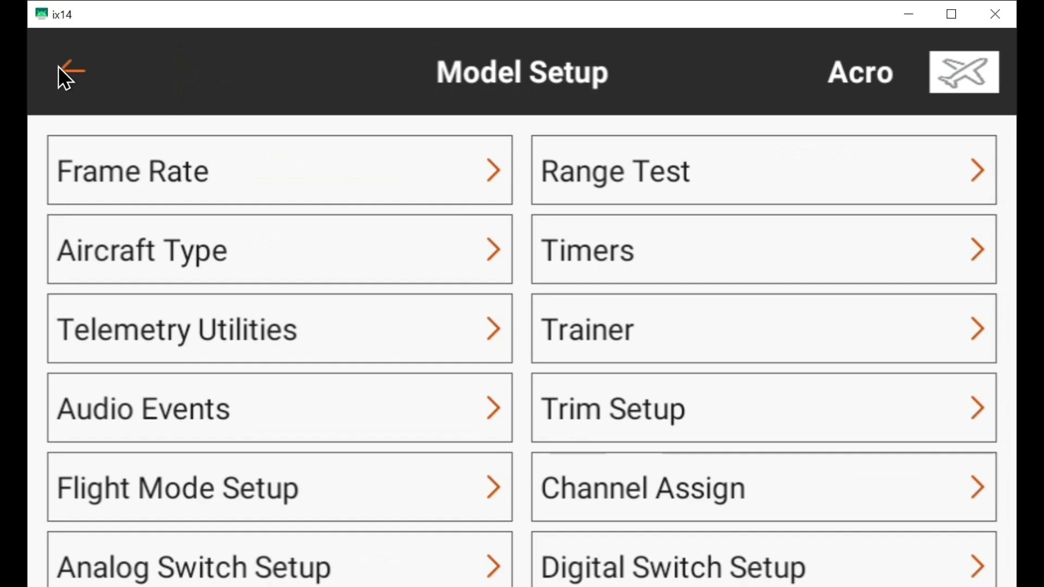
{"action": "left_click", "coordinate": [58, 66]}
View the Differential settings among the Acro model's adjustments.
{"action": "left_click", "coordinate": [192, 543]}
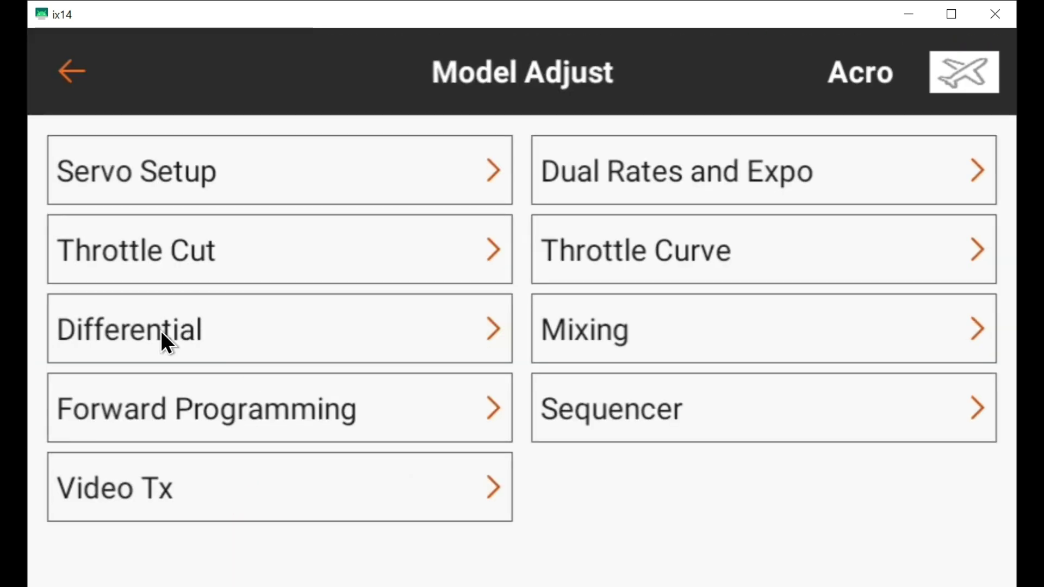
{"action": "left_click", "coordinate": [161, 330]}
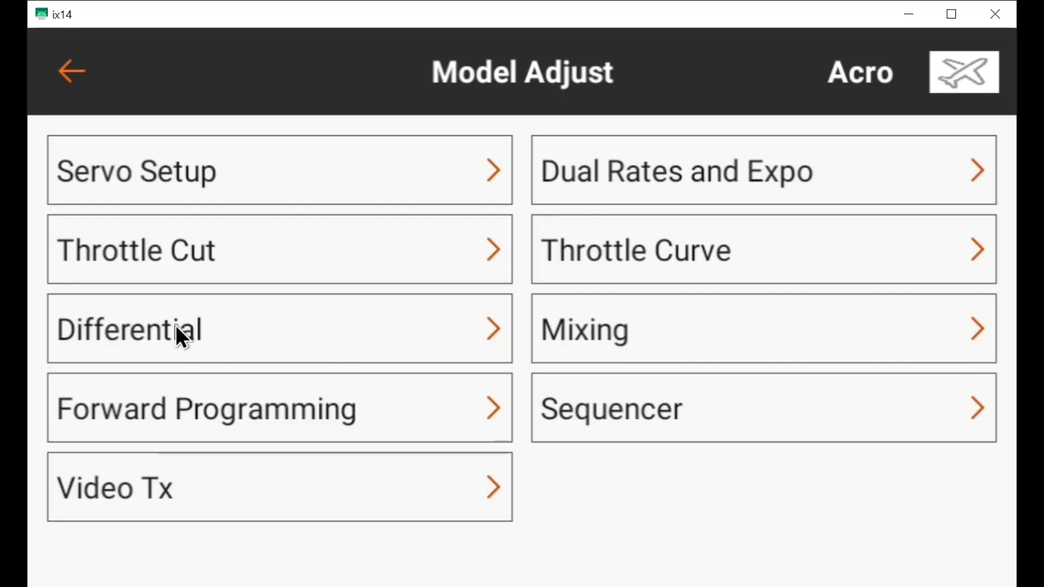
Enable the Acro model's Differential with the switch set to On and Pos 1 at 30%.
{"action": "left_click", "coordinate": [177, 328]}
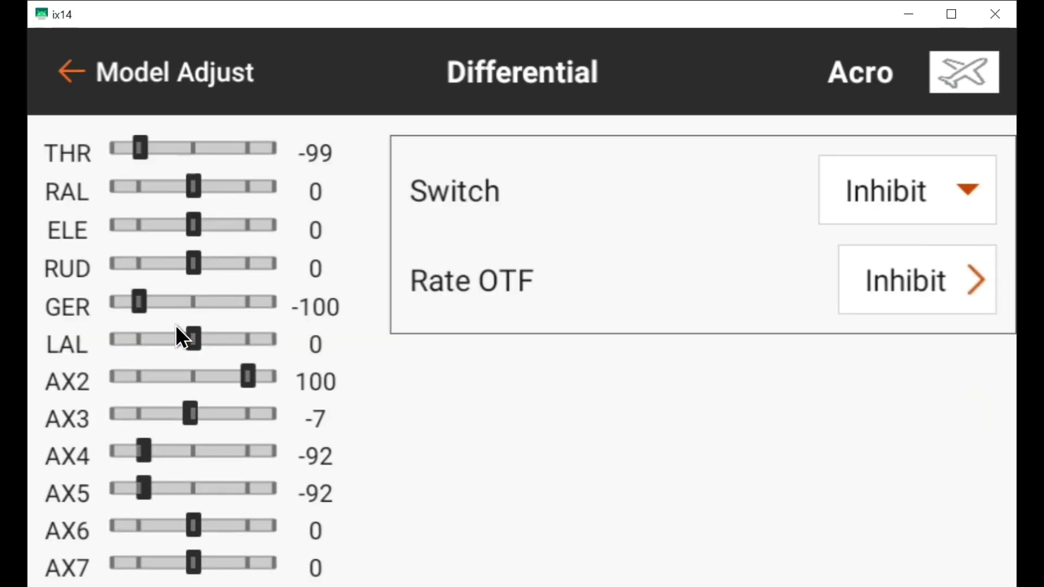
{"action": "left_click", "coordinate": [881, 190]}
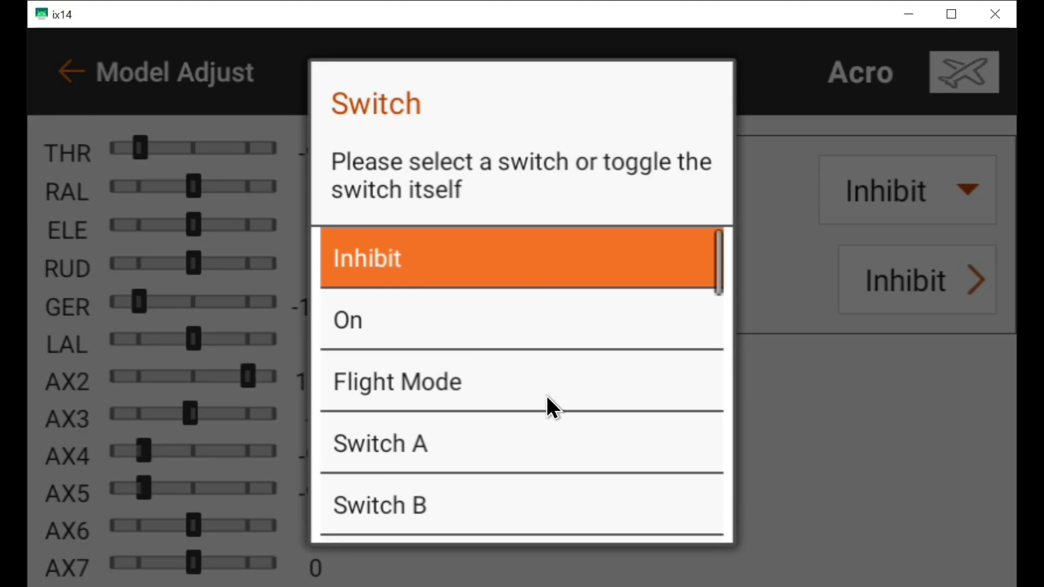
{"action": "left_click", "coordinate": [348, 322]}
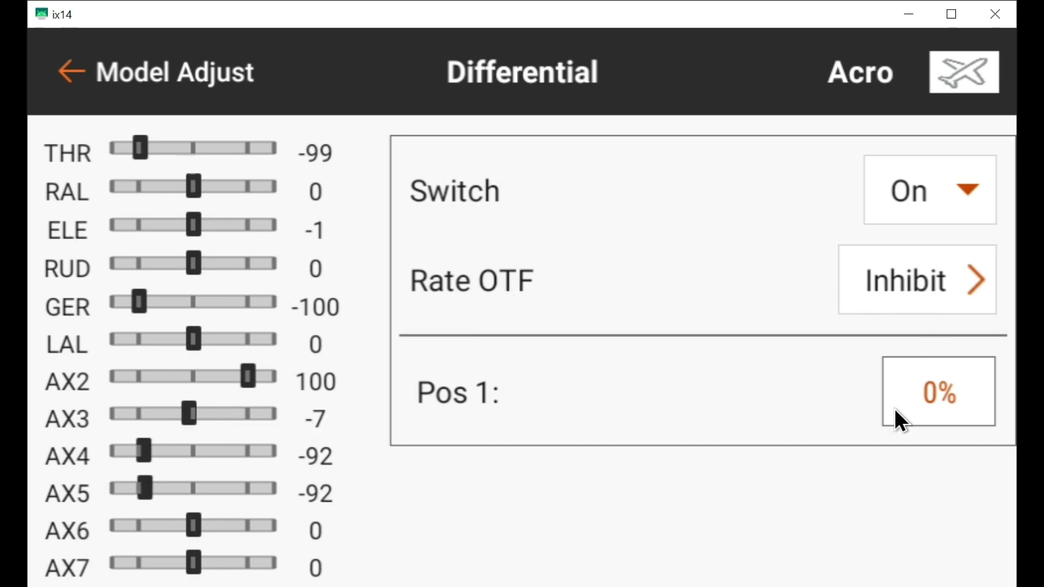
{"action": "left_click", "coordinate": [920, 387]}
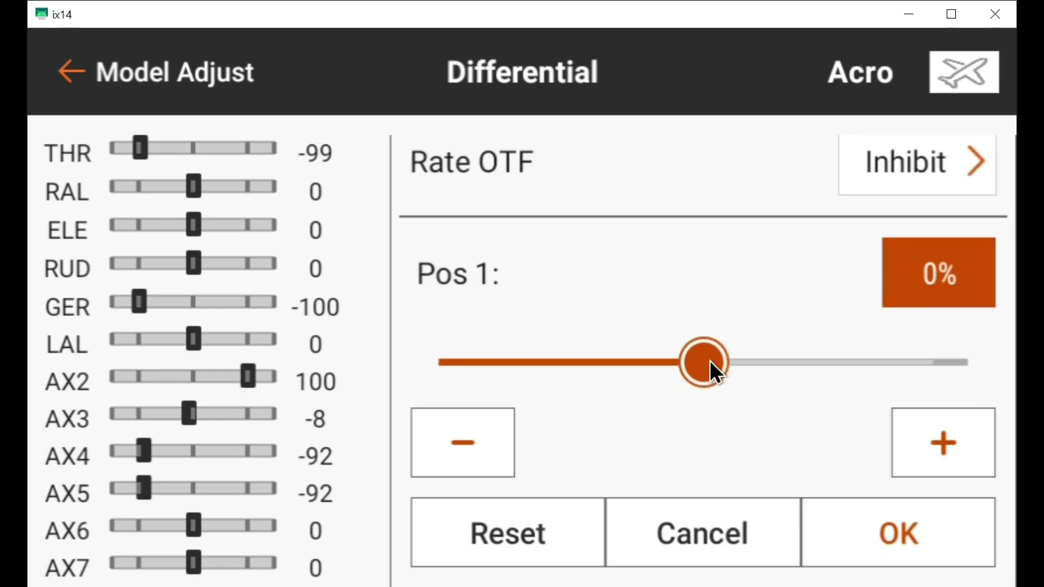
{"action": "left_click_drag", "start_coordinate": [711, 364], "coordinate": [785, 362]}
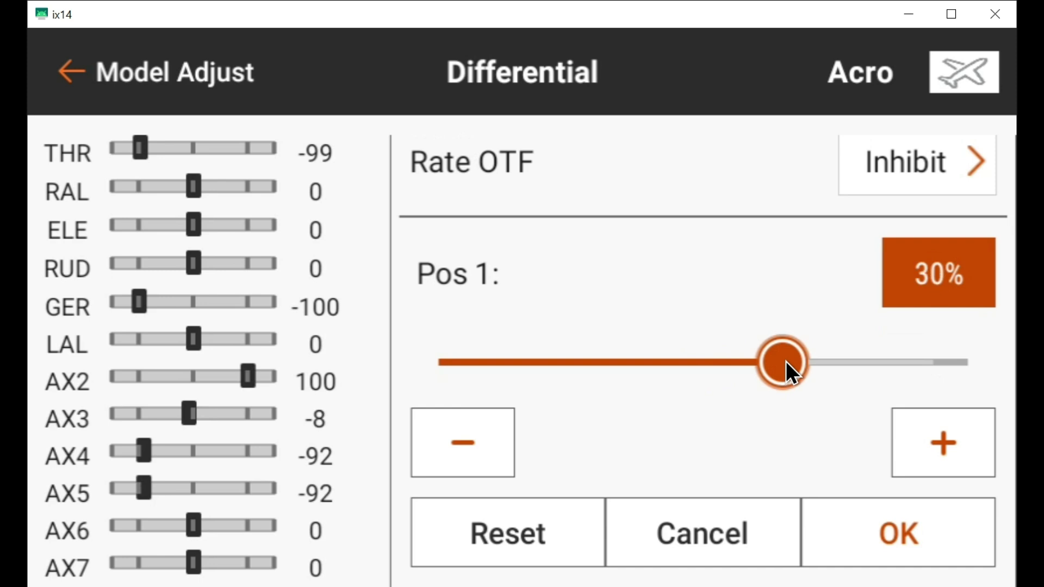
{"action": "left_click", "coordinate": [896, 526]}
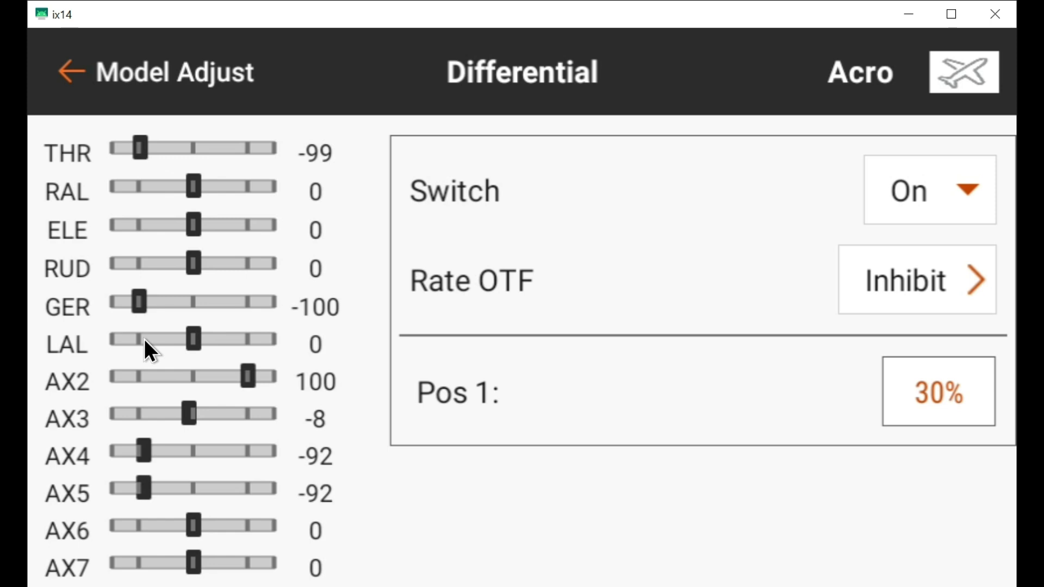
{"action": "left_click", "coordinate": [73, 74]}
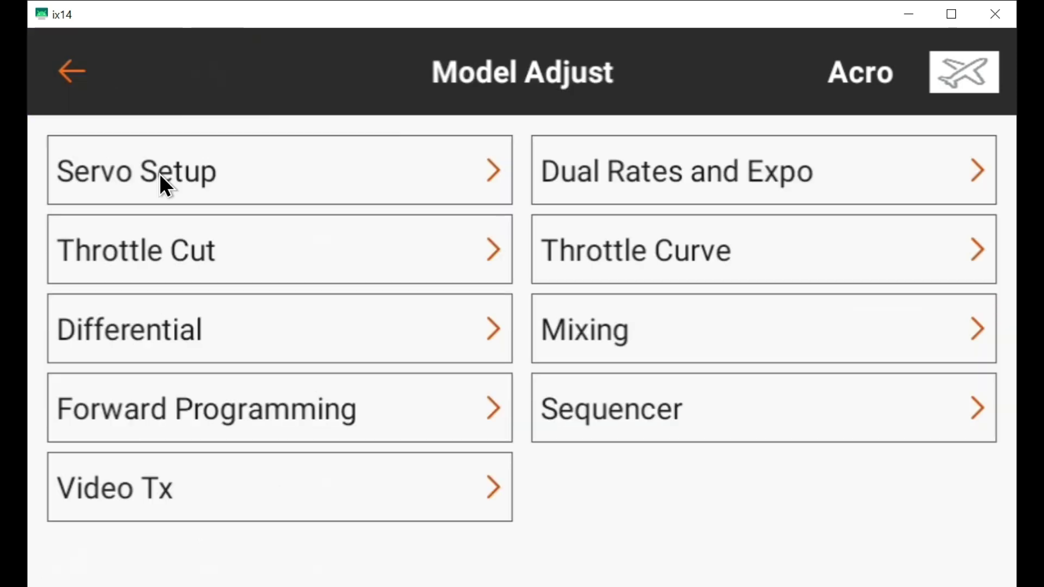
Try reversing the Right Ail and Left Ail servos in Servo Setup, restore both to normal direction and return to the dashboard.
{"action": "left_click", "coordinate": [159, 174]}
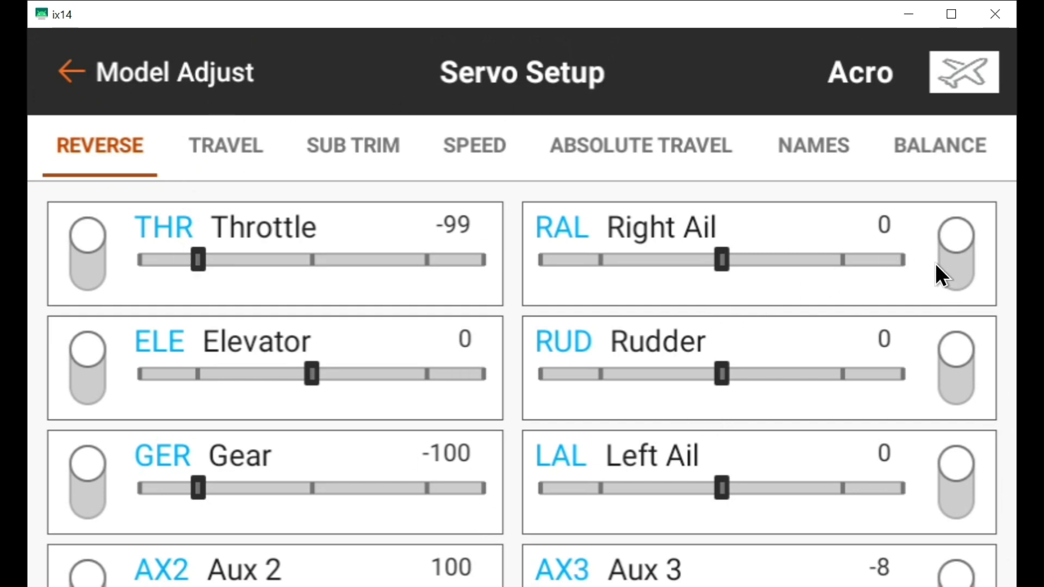
{"action": "left_click", "coordinate": [952, 263]}
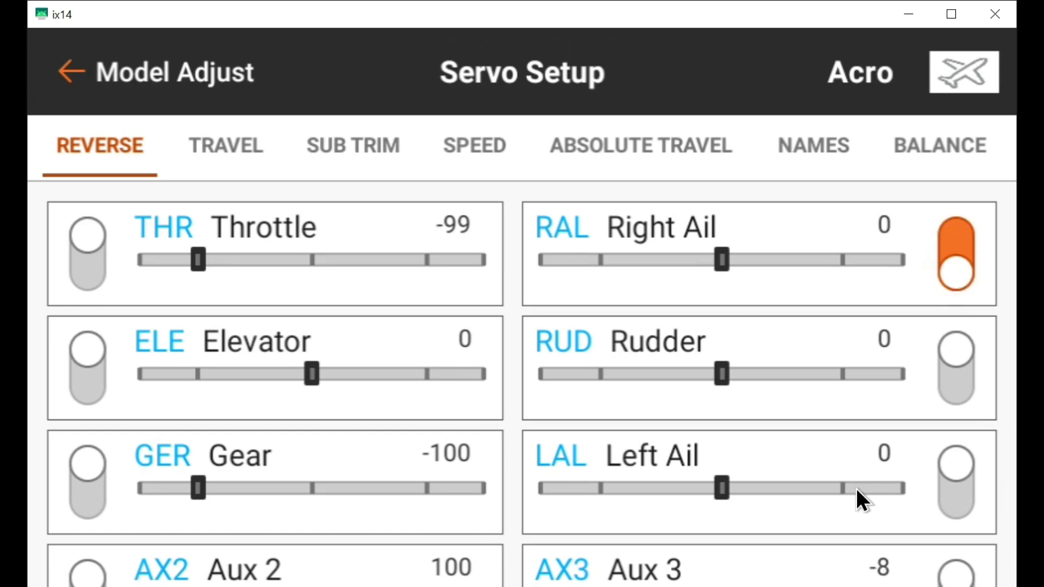
{"action": "left_click", "coordinate": [960, 495]}
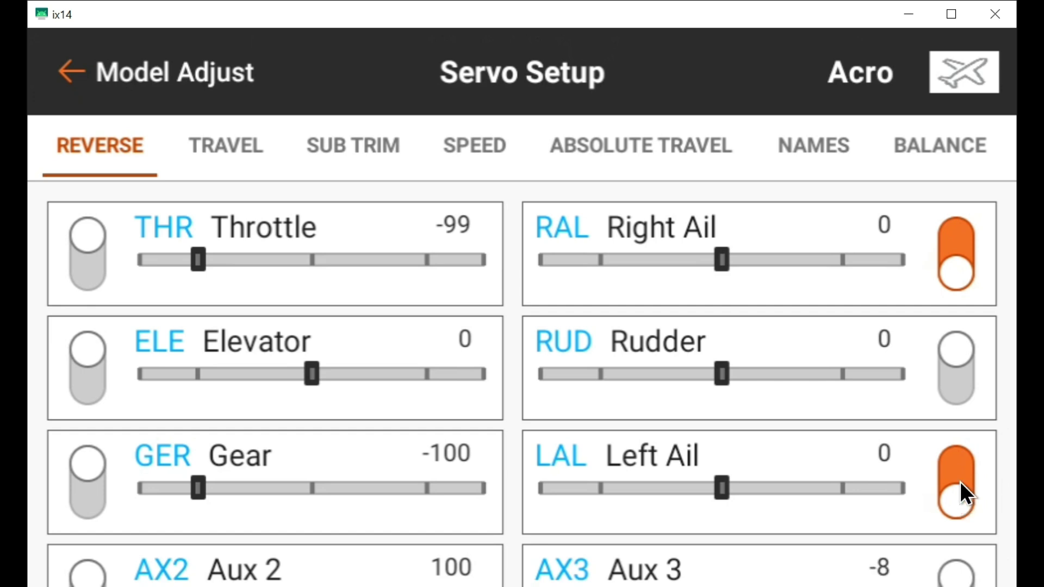
{"action": "left_click", "coordinate": [954, 455]}
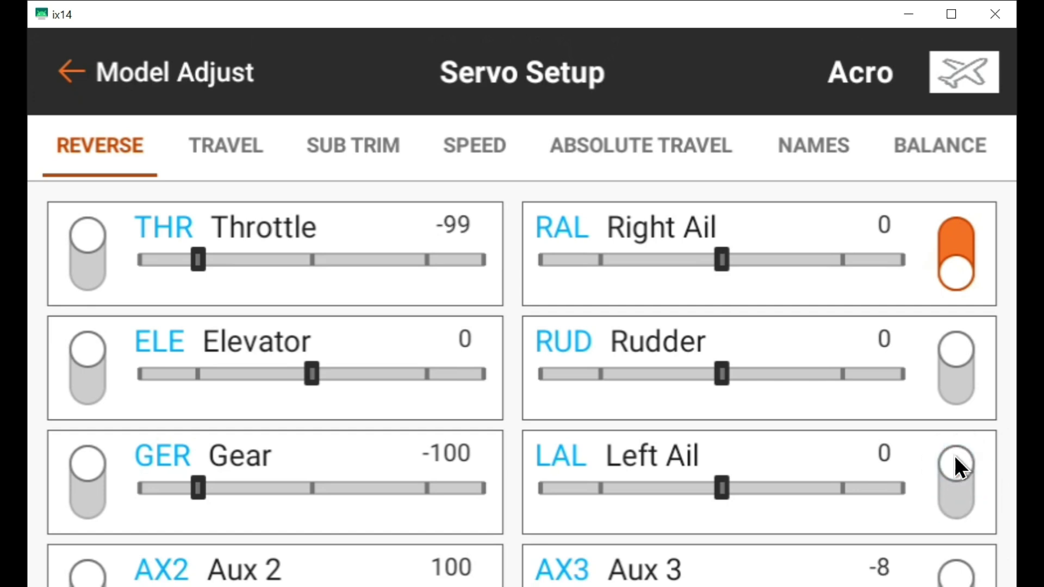
{"action": "left_click", "coordinate": [949, 229]}
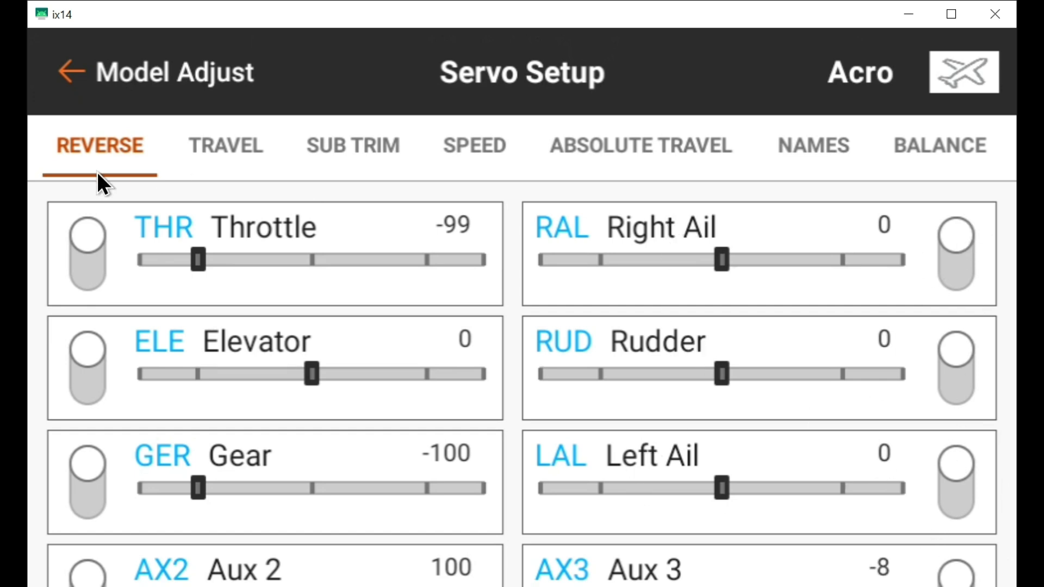
{"action": "left_click", "coordinate": [64, 71]}
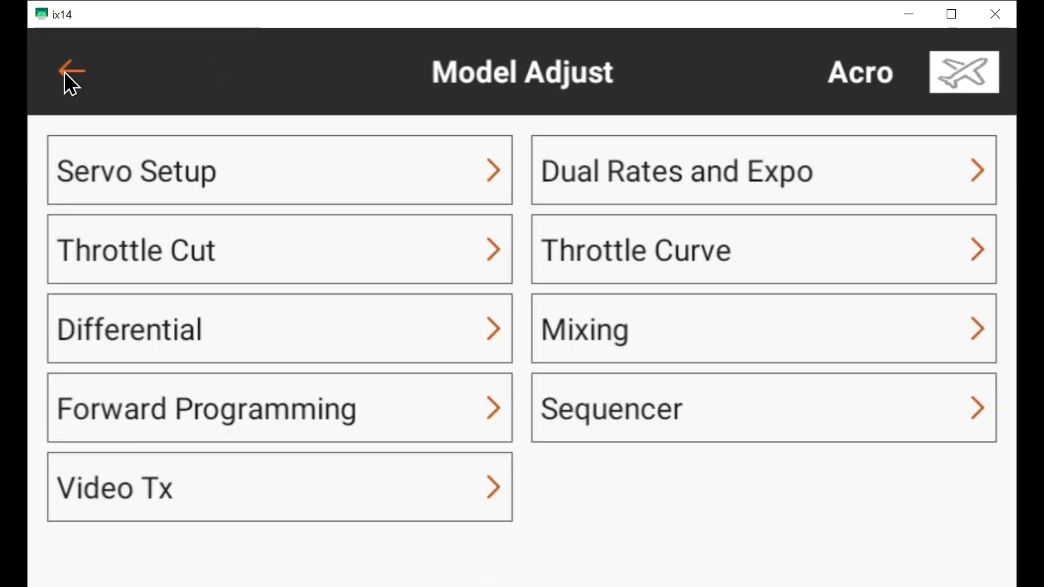
{"action": "left_click", "coordinate": [65, 73]}
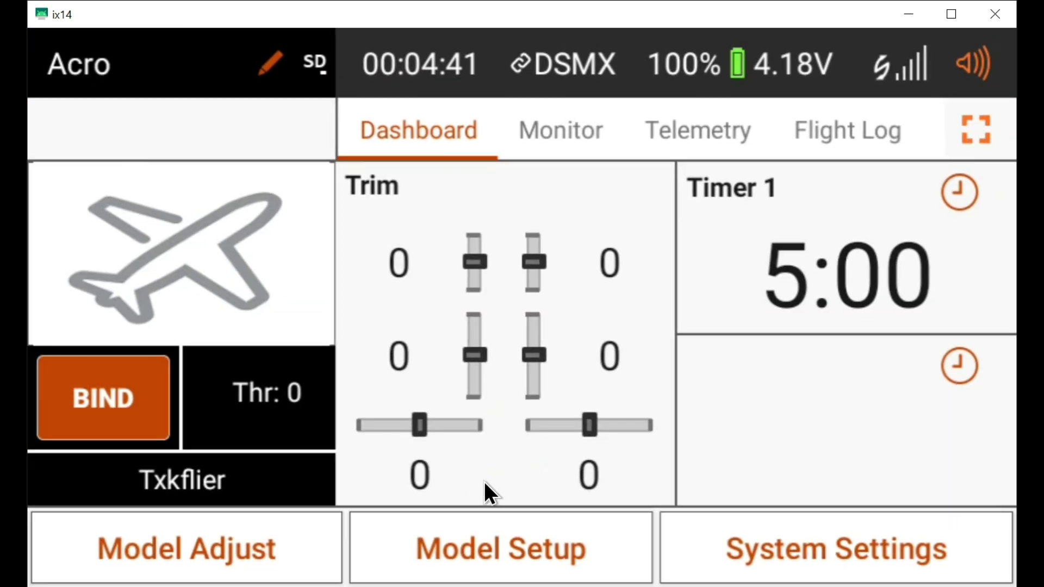
Review Channel Assign's RX port assignments and channel input configuration for the Acro model, turning off RF for access.
{"action": "left_click", "coordinate": [497, 550]}
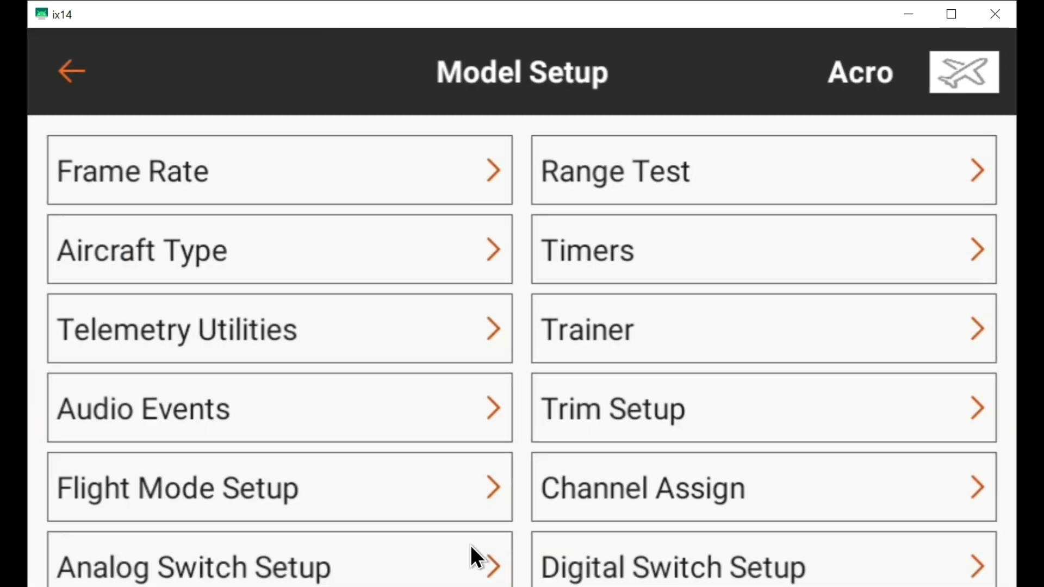
{"action": "left_click", "coordinate": [678, 489]}
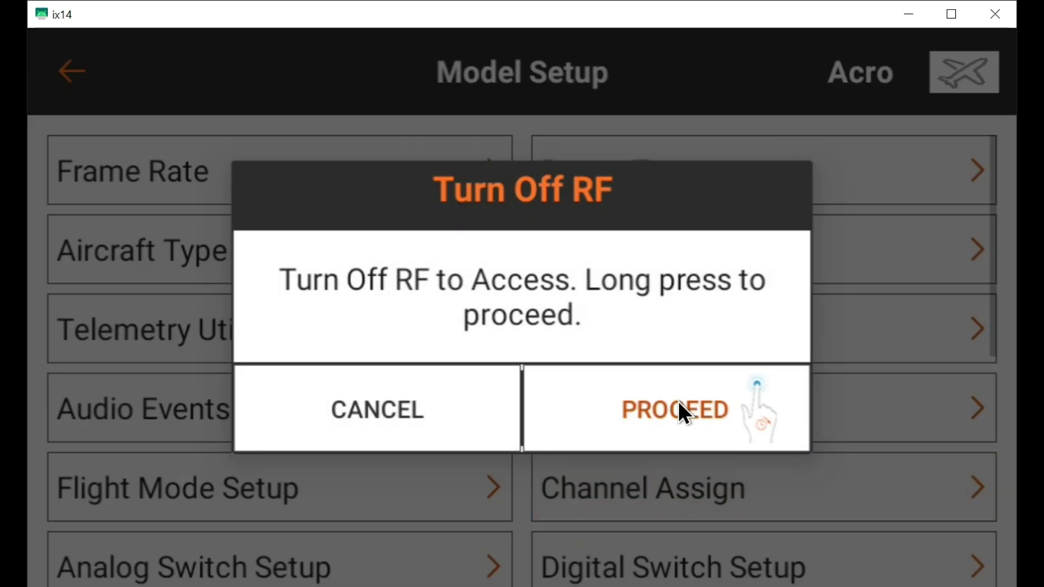
{"action": "left_click", "coordinate": [677, 400]}
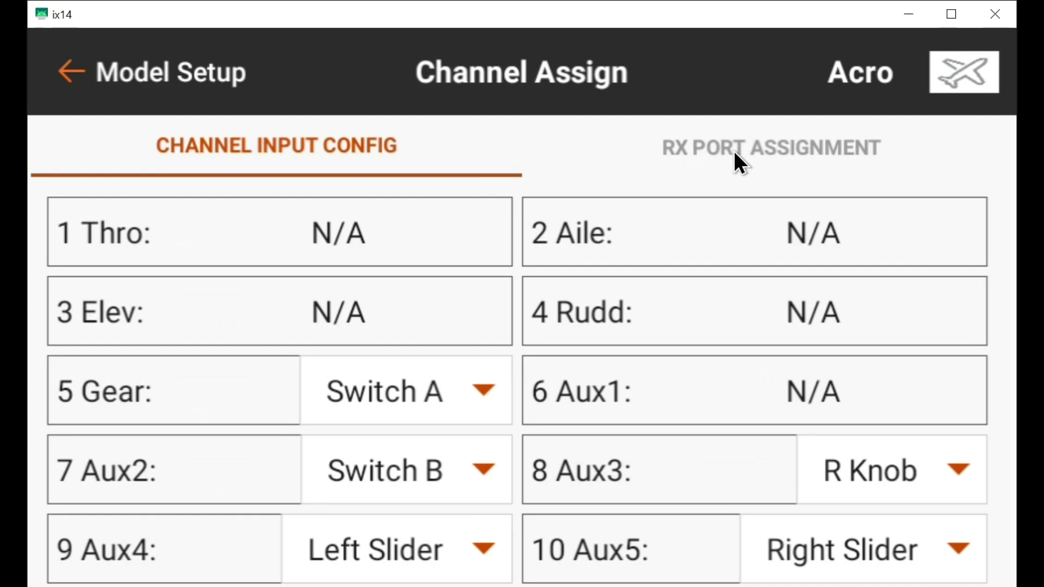
{"action": "left_click", "coordinate": [766, 151]}
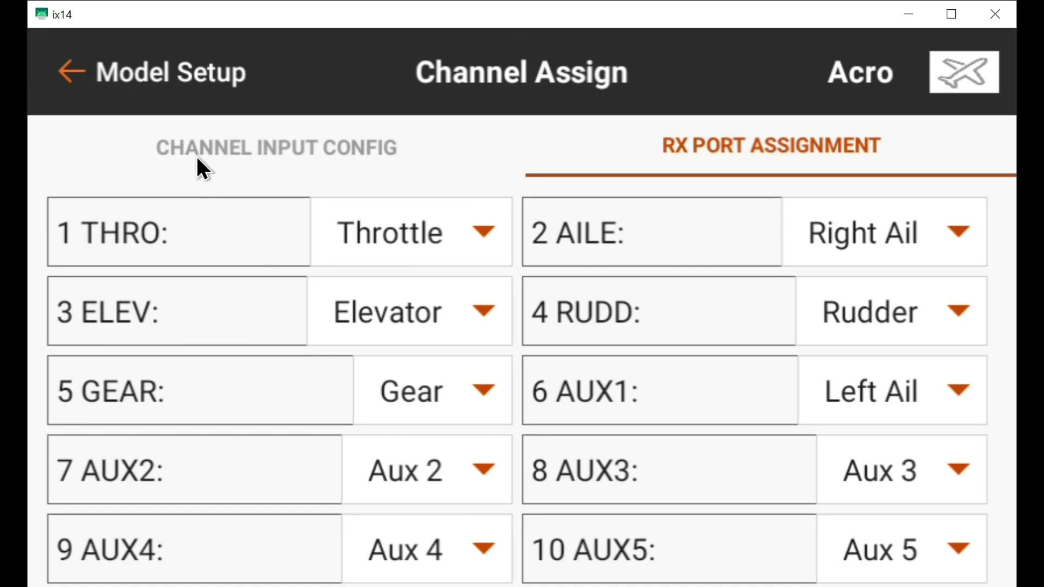
{"action": "left_click", "coordinate": [183, 148]}
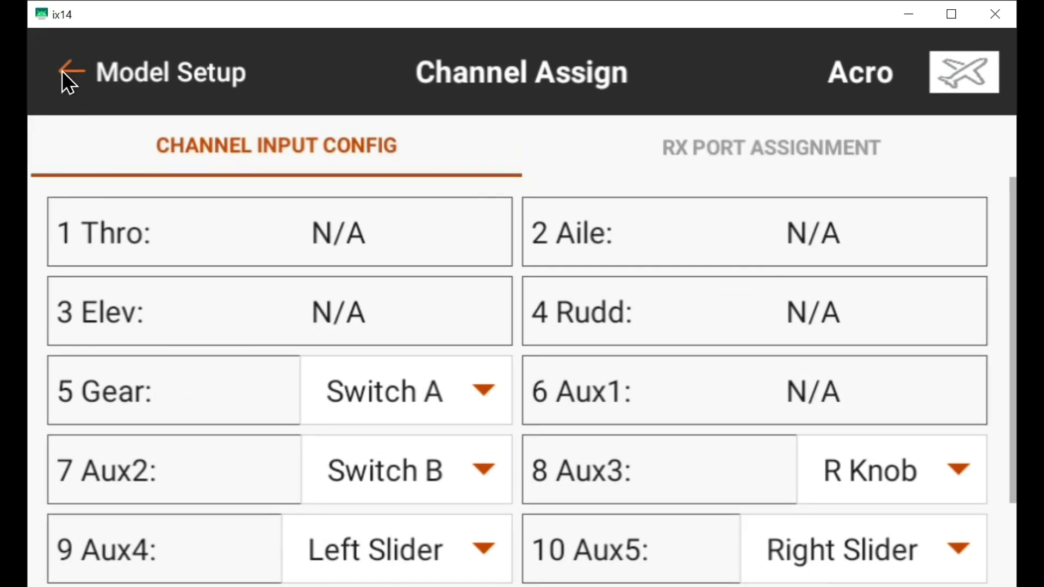
{"action": "left_click", "coordinate": [62, 72]}
{"action": "left_click", "coordinate": [62, 71]}
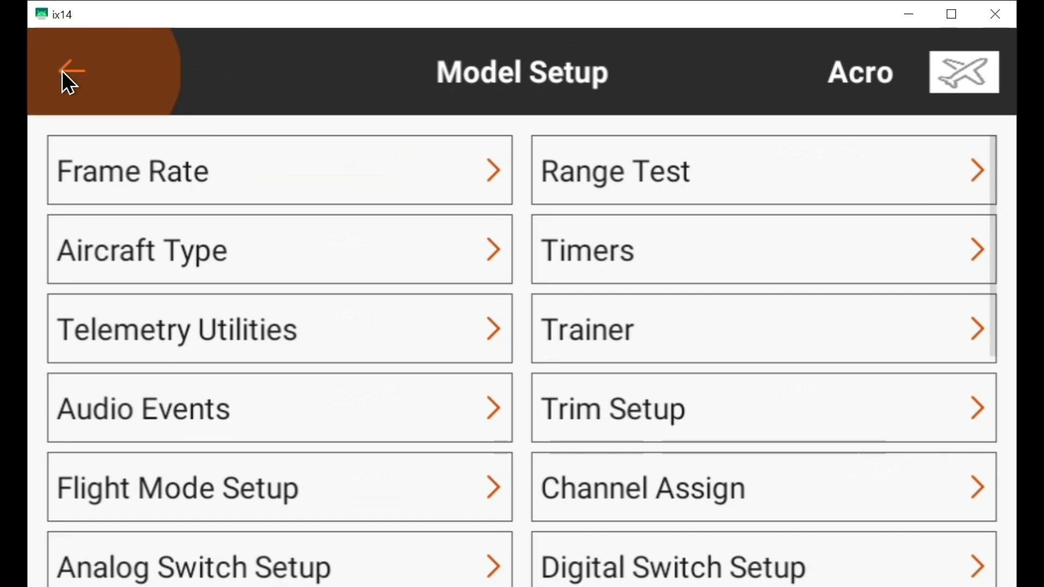